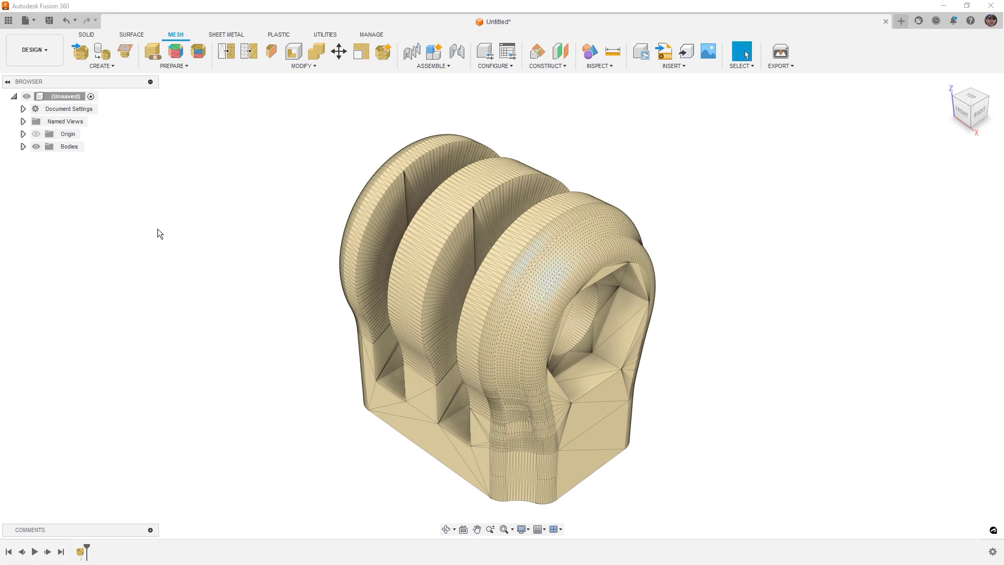
pyautogui.keyDown('shift'); pyautogui.moveTo(371, 351); pyautogui.dragTo(509, 406, button='middle'); pyautogui.keyUp('shift')
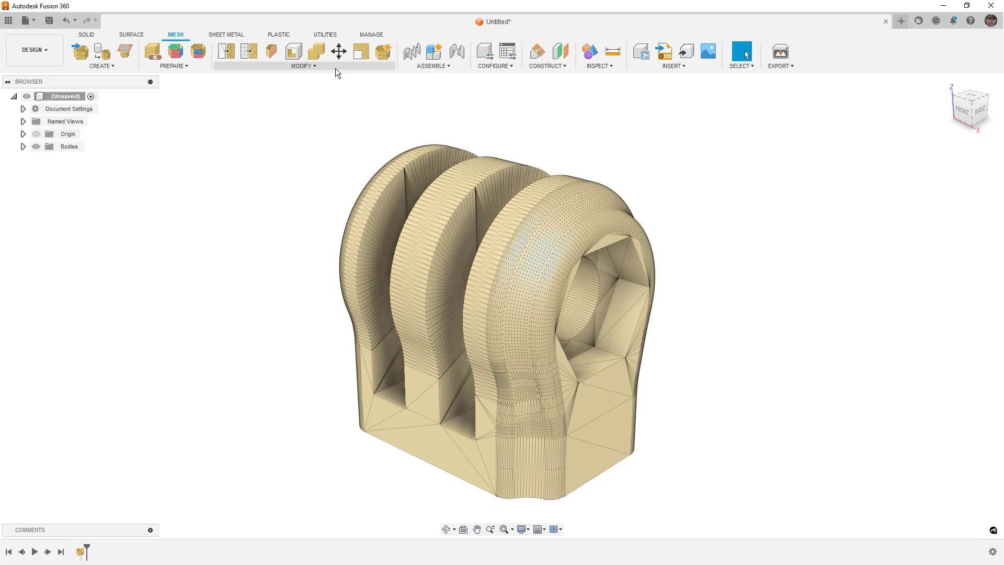
pyautogui.click(335, 68)
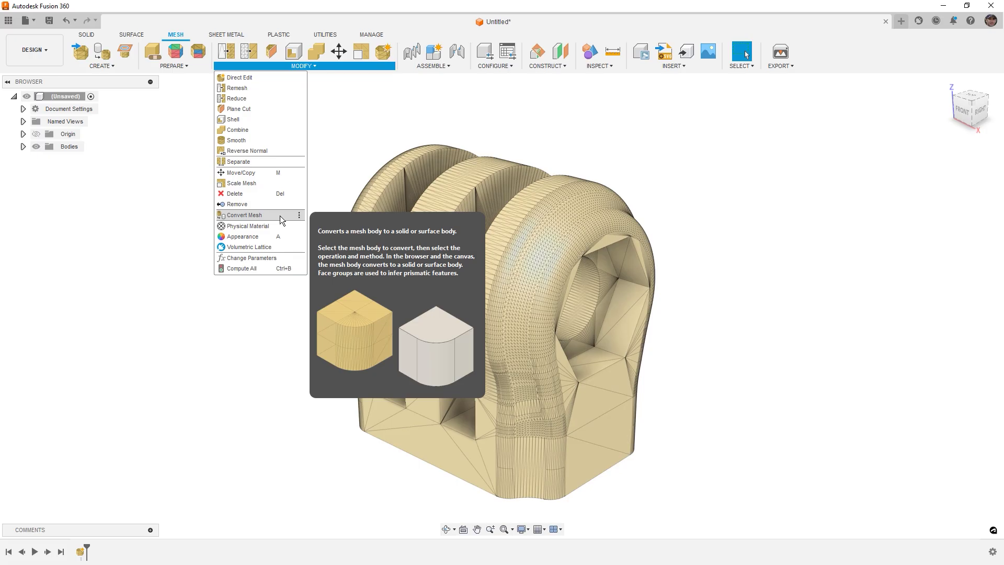
pyautogui.click(782, 240)
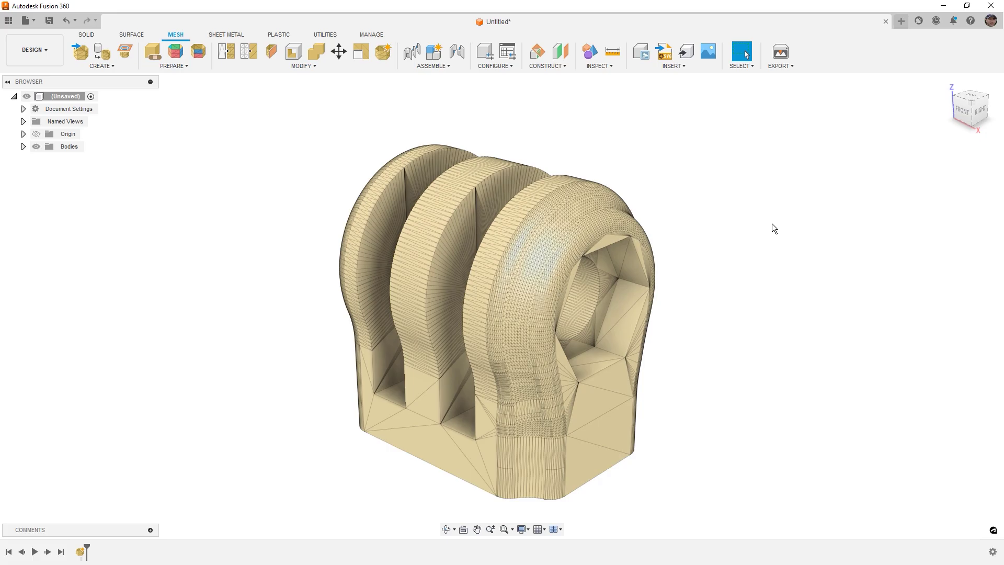
pyautogui.click(981, 111)
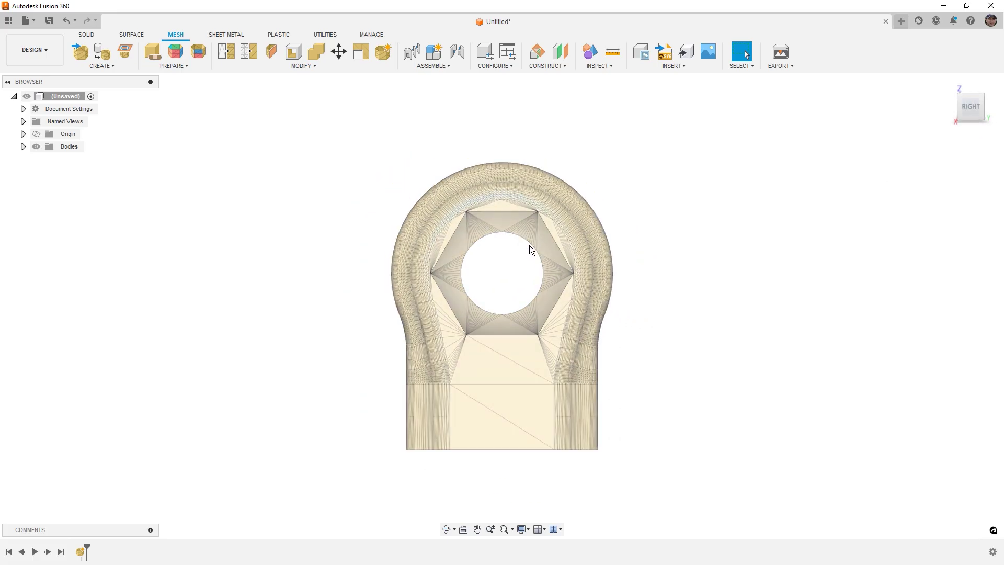
pyautogui.click(985, 95)
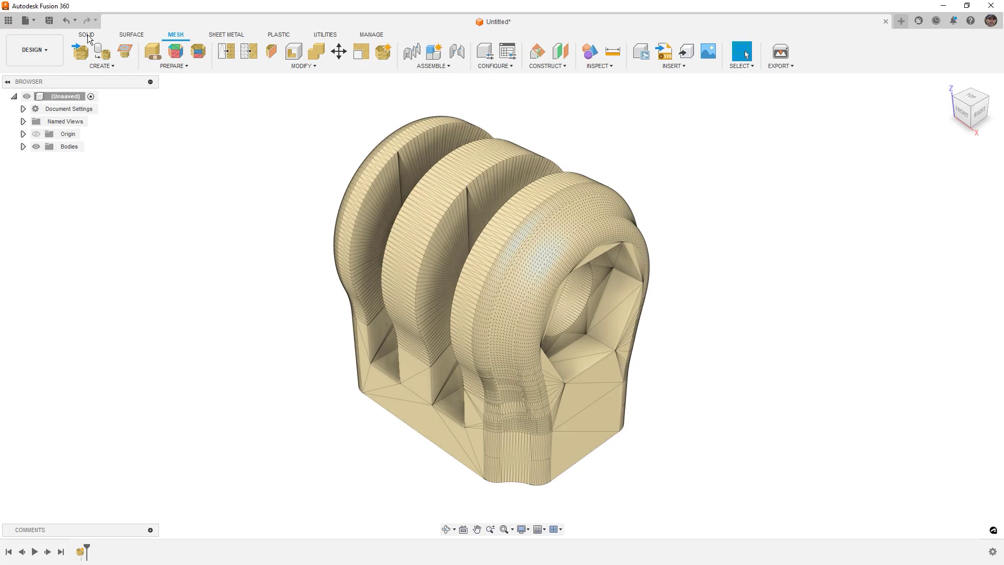
# - Sketch a 6 mm diameter circle centred on the origin on the YZ plane, aligned with the mount's hole, and finish the sketch
pyautogui.click(87, 35)
pyautogui.click(81, 49)
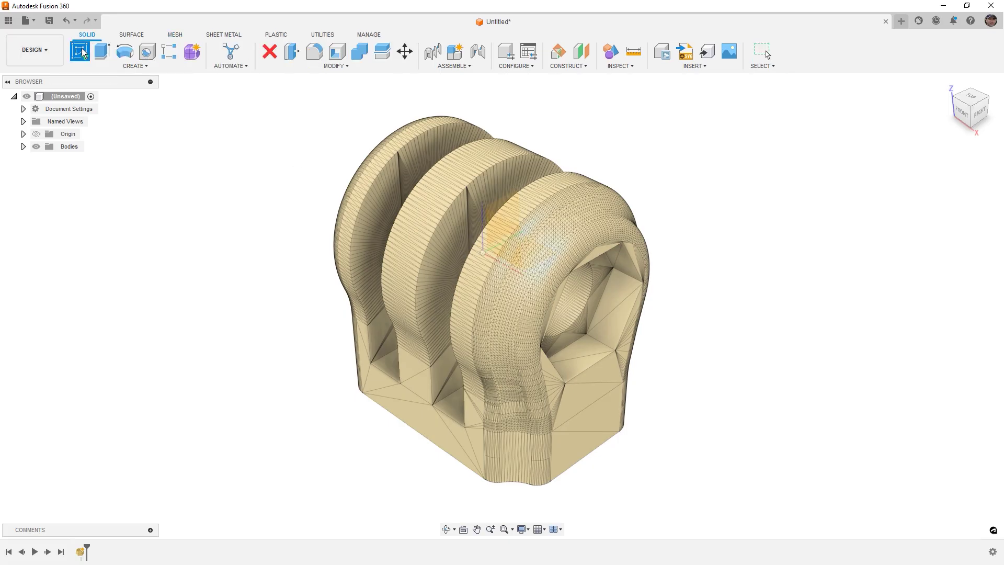
pyautogui.click(513, 211)
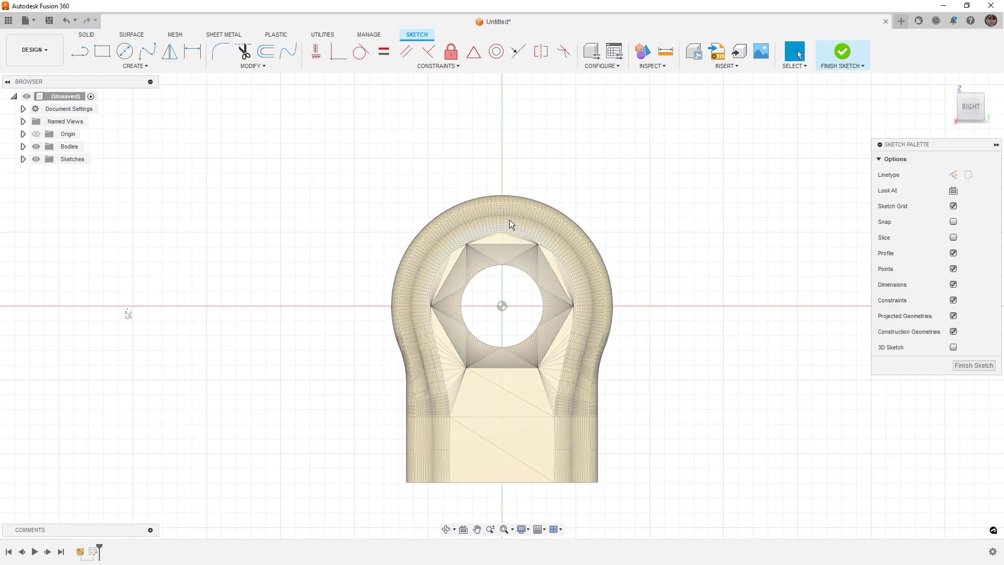
pyautogui.press('c')
pyautogui.click(503, 306)
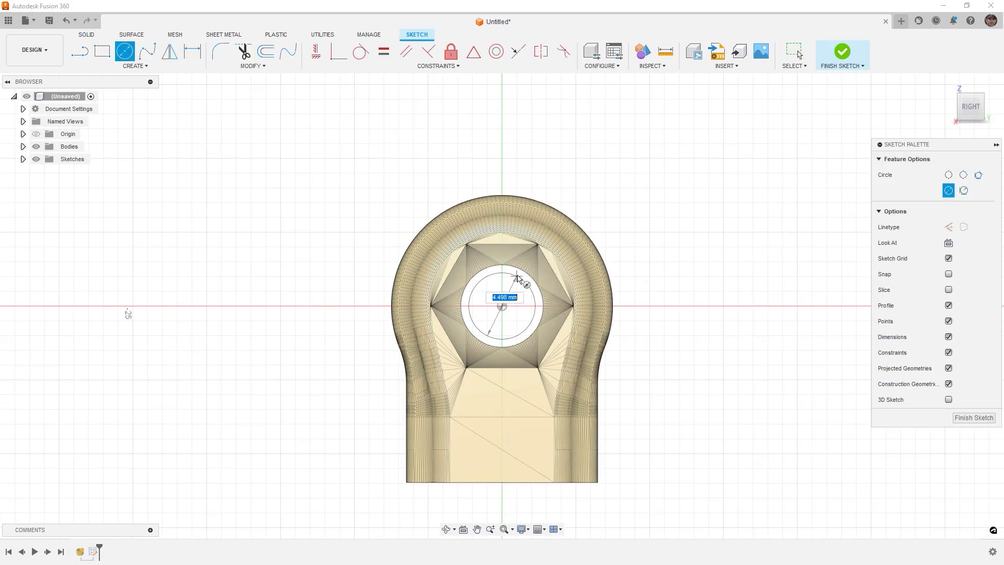
pyautogui.write('6')
pyautogui.press('Return')
pyautogui.press('Escape')
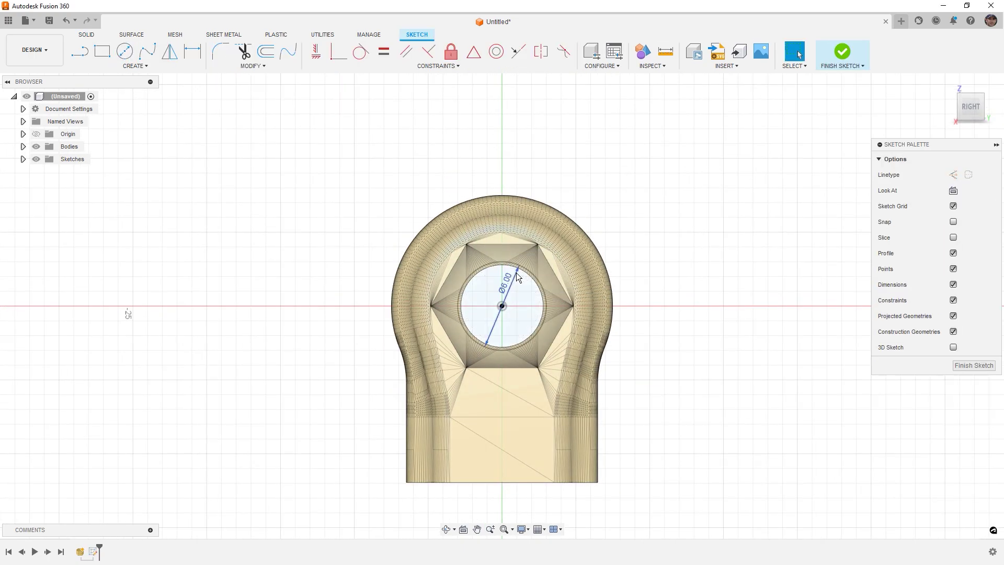
pyautogui.scroll(3, 517, 276)
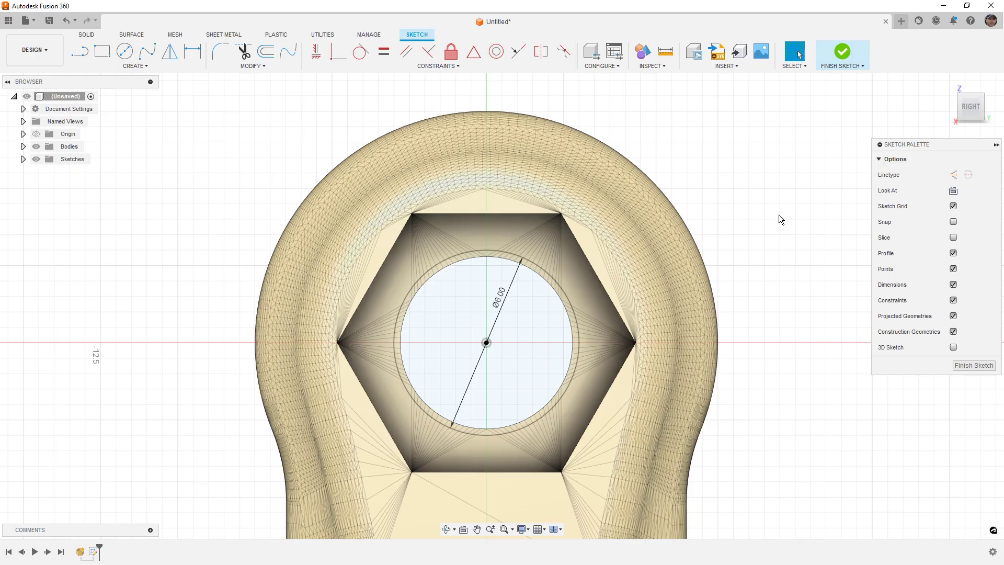
pyautogui.click(839, 55)
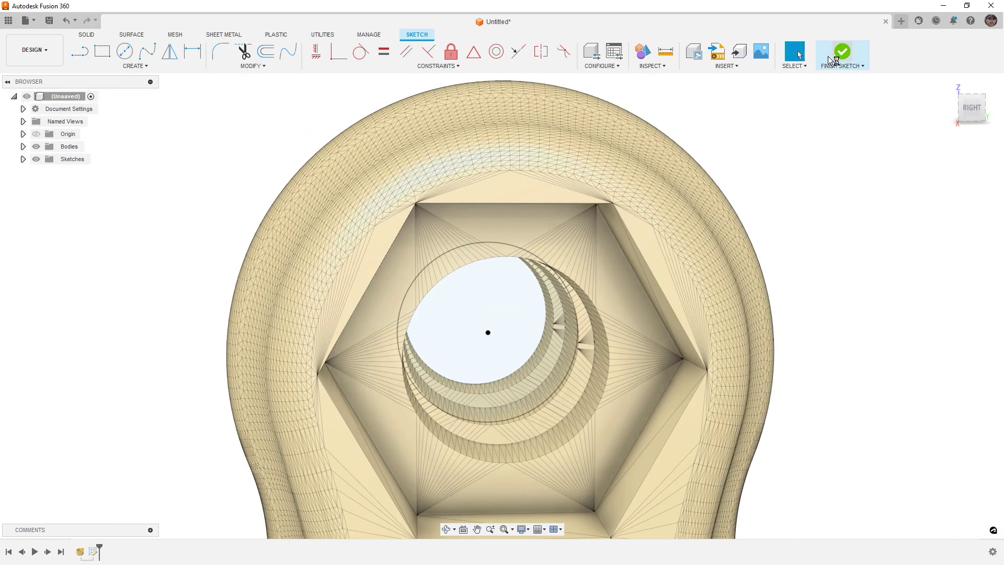
# - Extrude the circle symmetrically 12 mm to each side as a new body running through the mount's hole
pyautogui.press('e')
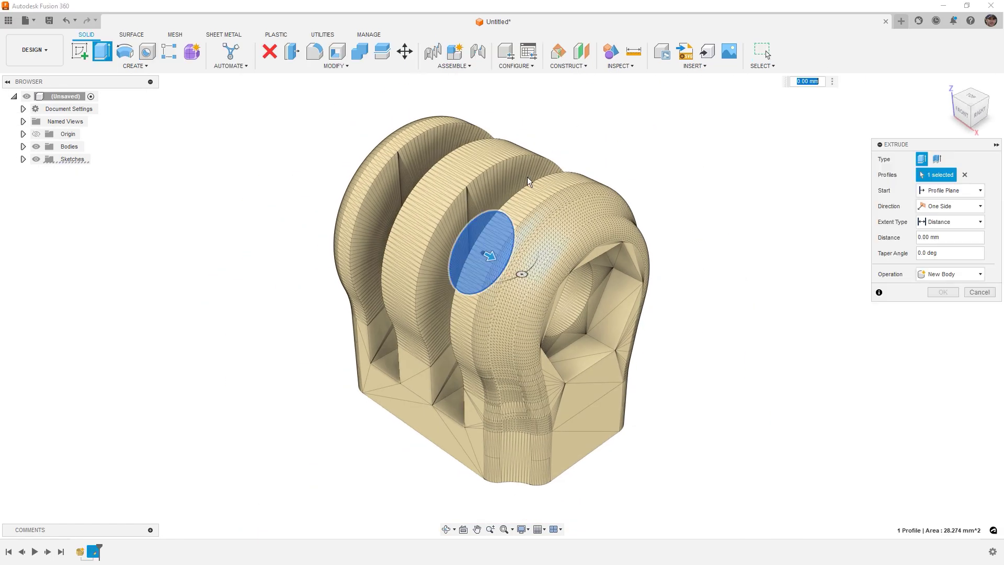
pyautogui.moveTo(562, 306); pyautogui.dragTo(630, 342)
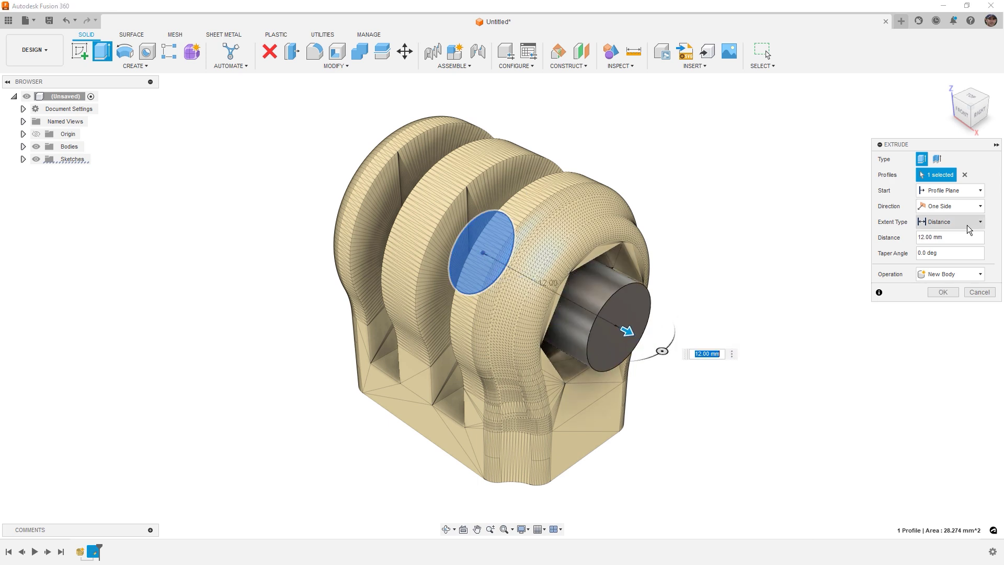
pyautogui.click(949, 206)
pyautogui.click(953, 241)
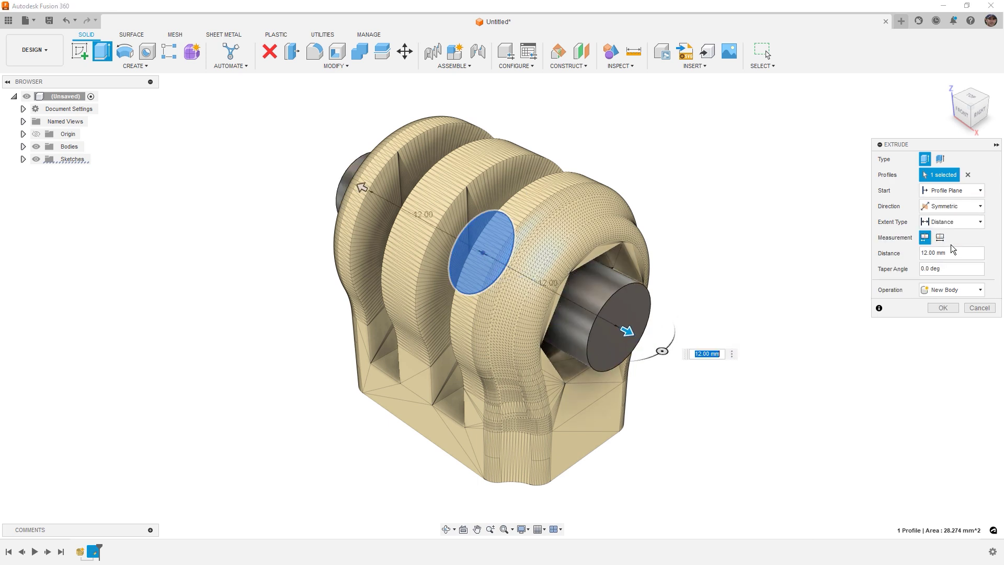
pyautogui.click(942, 305)
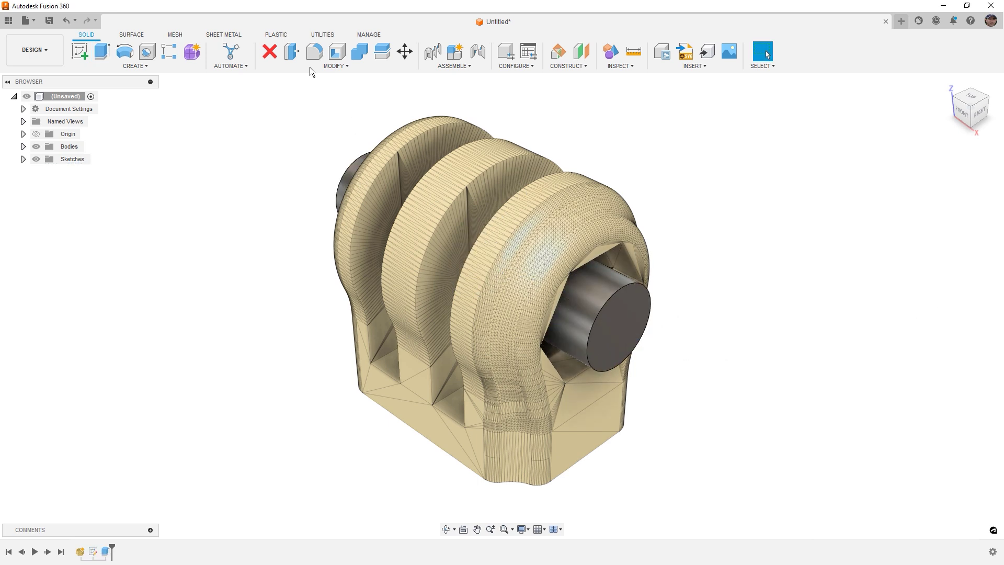
pyautogui.click(181, 32)
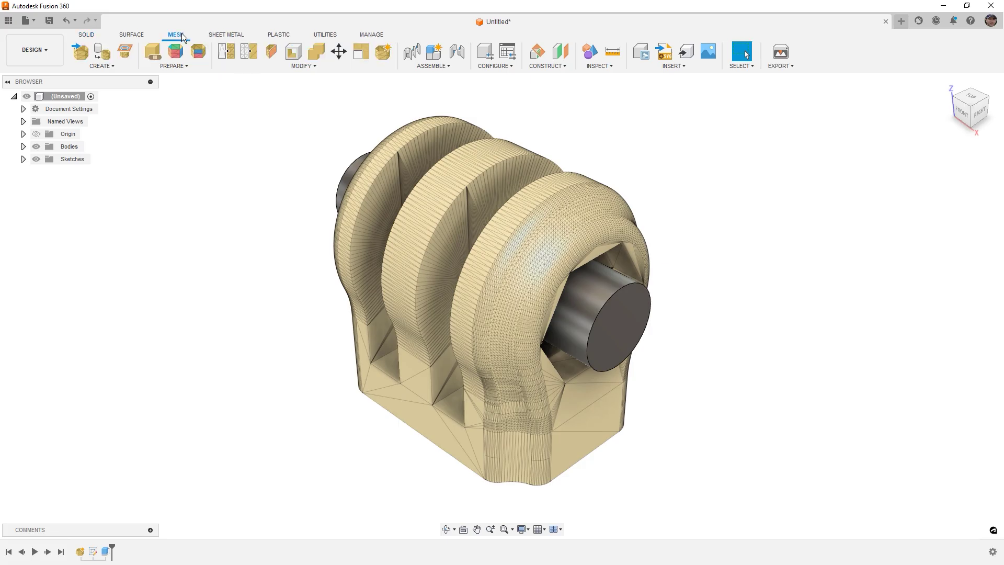
pyautogui.click(317, 57)
pyautogui.click(564, 210)
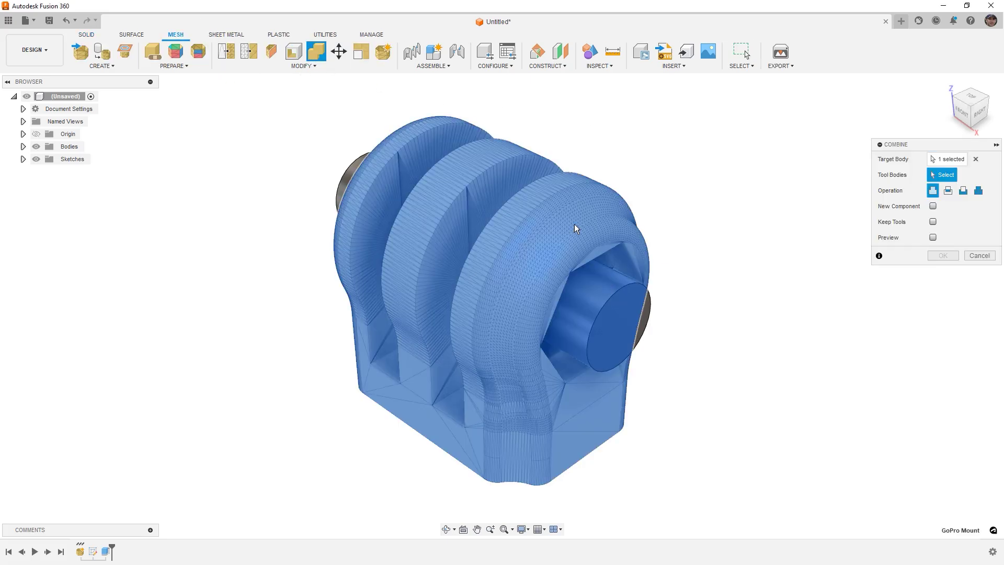
pyautogui.click(979, 255)
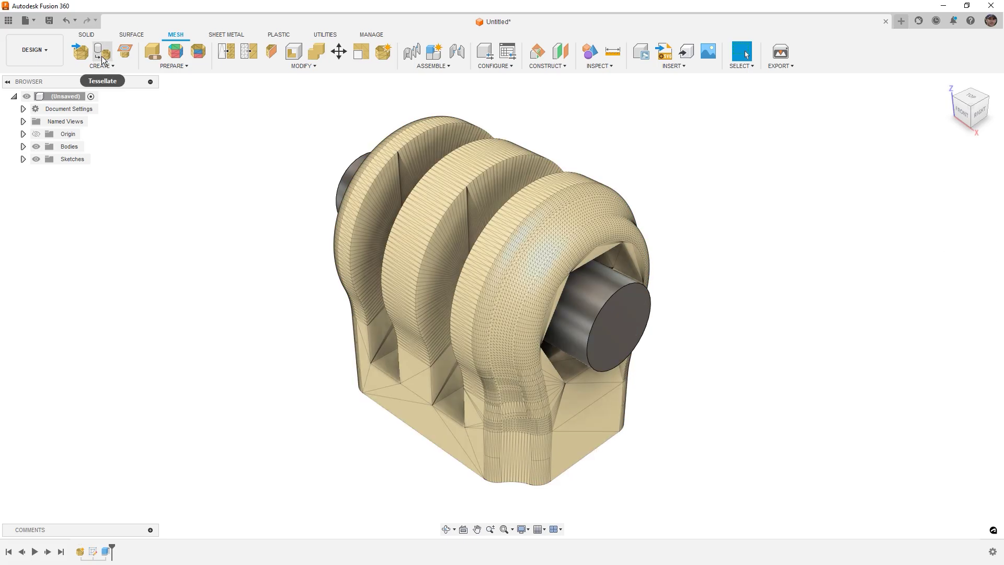
# - Tessellate the solid cylinder into a mesh body with Medium refinement
pyautogui.click(103, 59)
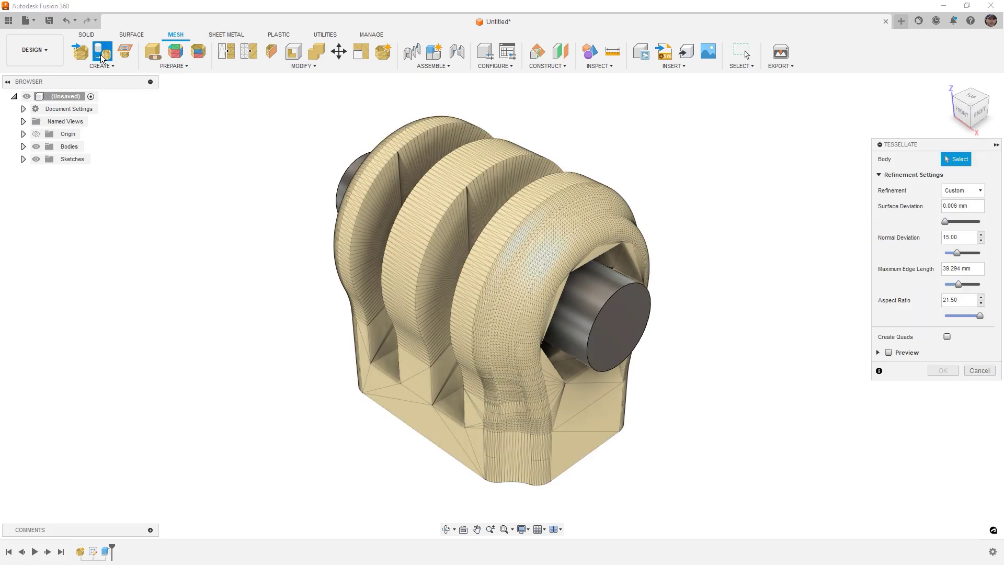
pyautogui.click(596, 299)
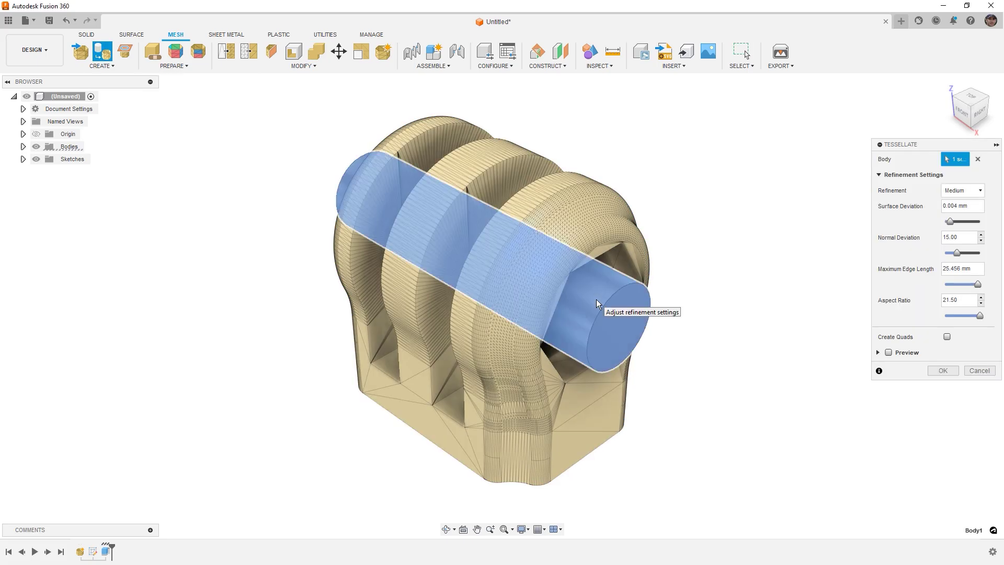
pyautogui.click(942, 371)
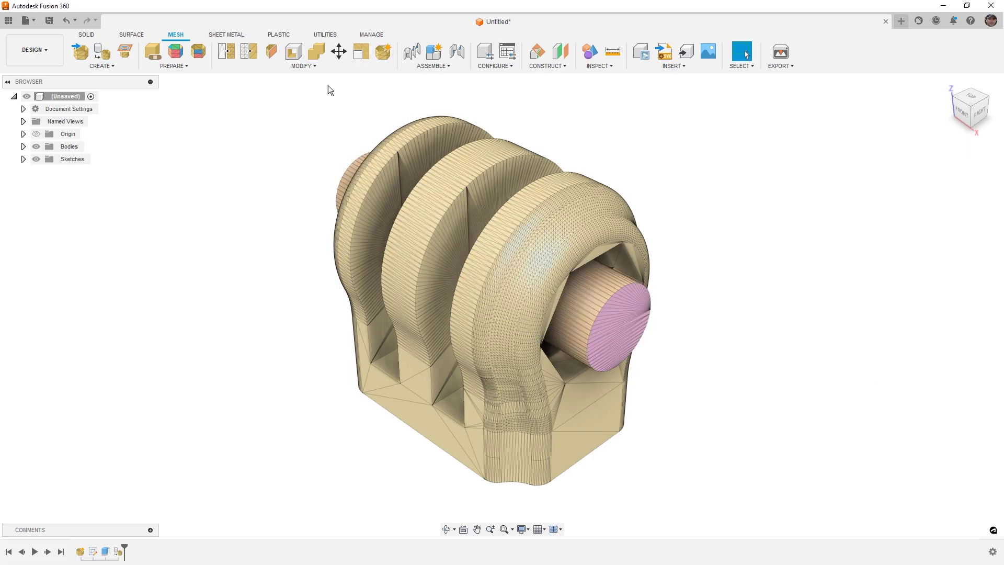
# - Cut the tessellated cylinder from the mount mesh with Combine to enlarge its hole
pyautogui.click(316, 52)
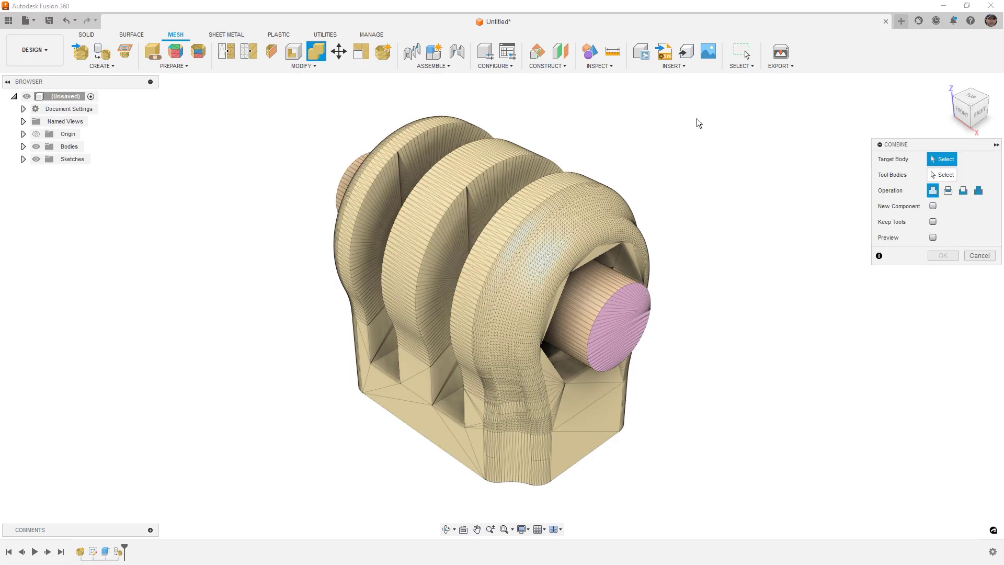
pyautogui.click(949, 191)
pyautogui.click(962, 191)
pyautogui.click(600, 201)
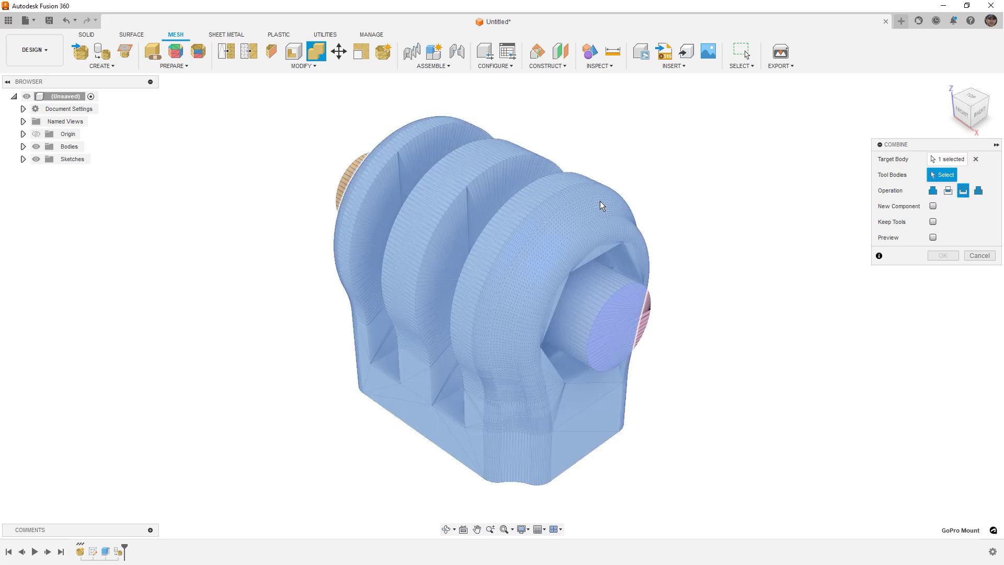
pyautogui.click(639, 307)
pyautogui.click(938, 257)
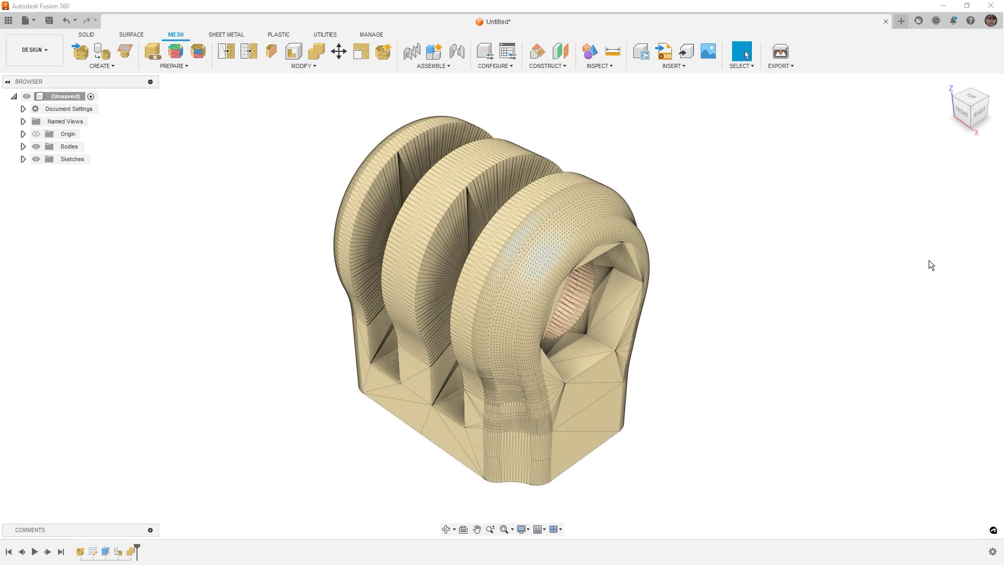
pyautogui.keyDown('shift'); pyautogui.moveTo(766, 329); pyautogui.dragTo(557, 240, button='middle'); pyautogui.keyUp('shift')
pyautogui.scroll(8, 556, 241)
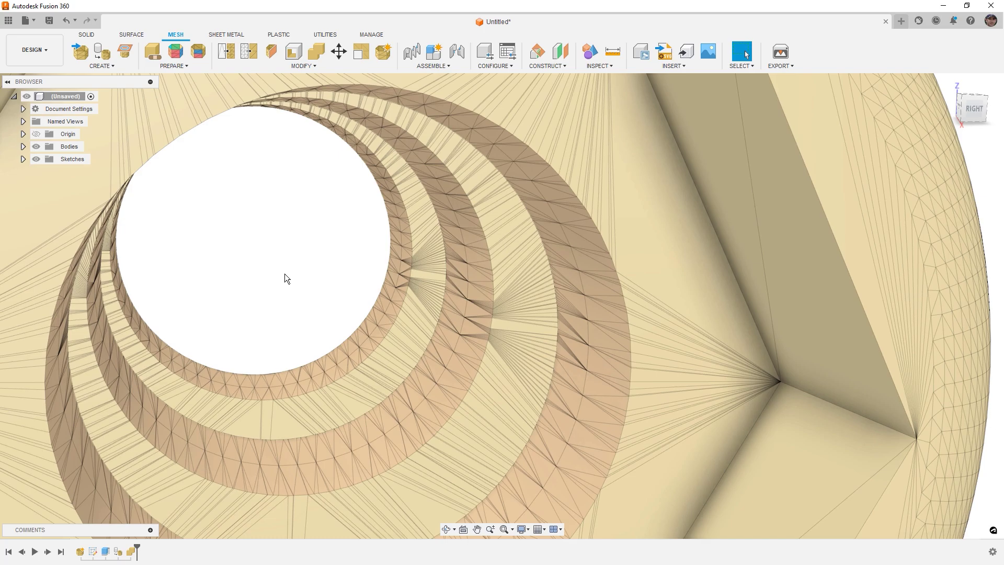
pyautogui.scroll(-5, 387, 284)
pyautogui.keyDown('shift'); pyautogui.moveTo(457, 278); pyautogui.dragTo(841, 130, button='middle'); pyautogui.keyUp('shift')
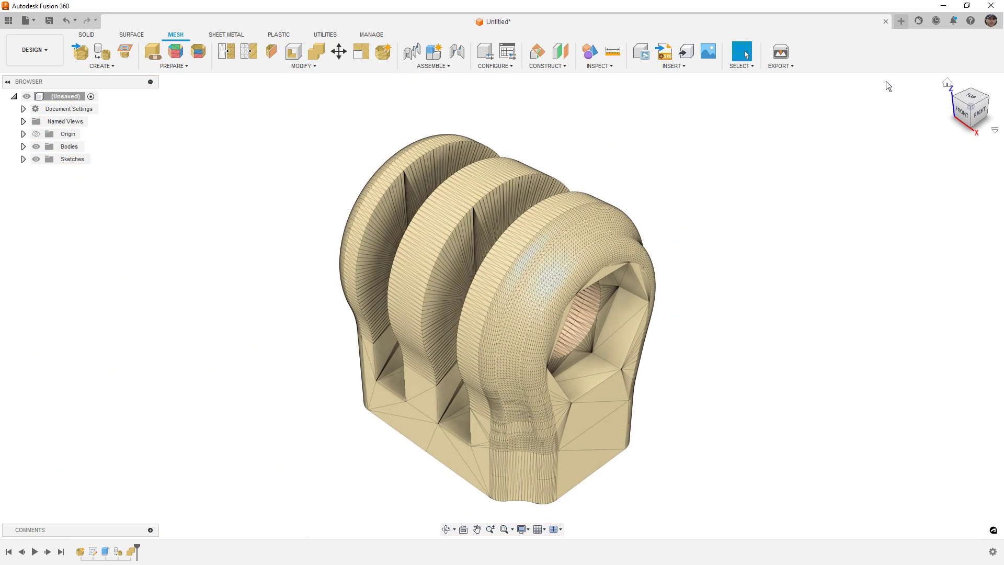
# - Start a sketch on the XY plane and draw a two-point rectangle enclosing the mount and extending past one side
pyautogui.click(95, 37)
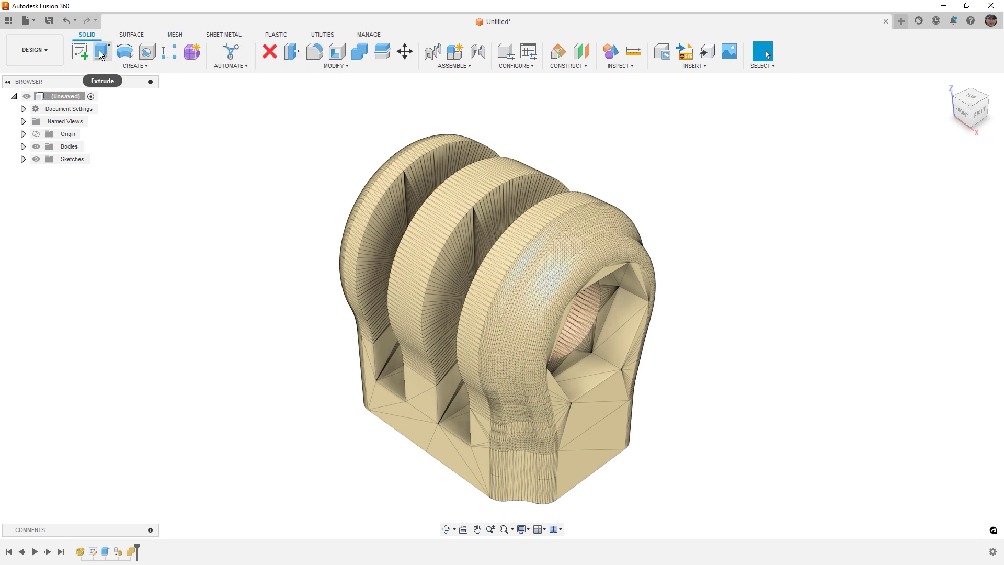
pyautogui.click(81, 51)
pyautogui.click(544, 267)
pyautogui.click(102, 51)
pyautogui.click(347, 159)
pyautogui.scroll(-2, 617, 418)
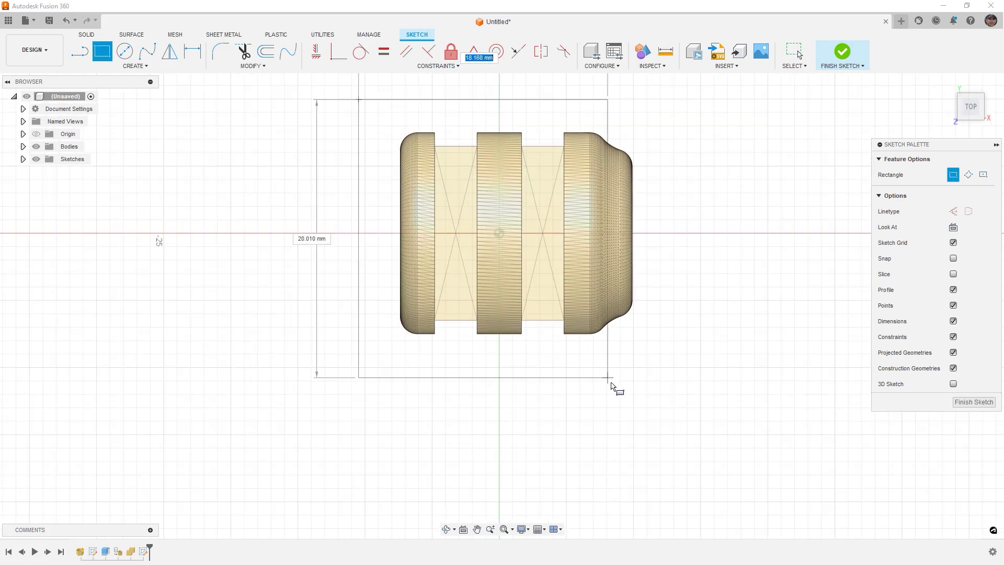
pyautogui.click(657, 502)
# - Dimension the rectangle's right edge 12 mm and its left edge 9 mm from the origin
pyautogui.press('d')
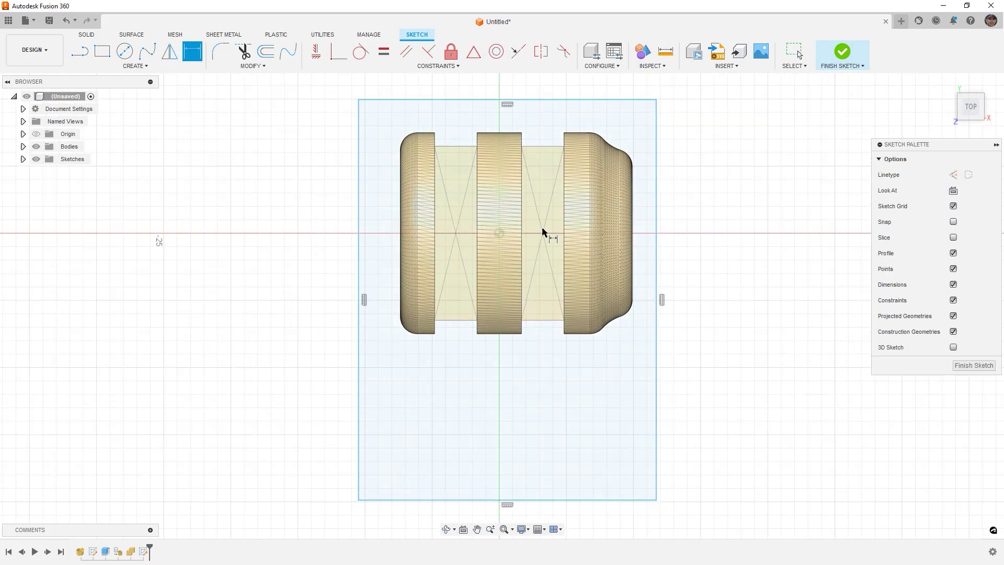
pyautogui.click(657, 242)
pyautogui.click(696, 219)
pyautogui.write('12')
pyautogui.press('Return')
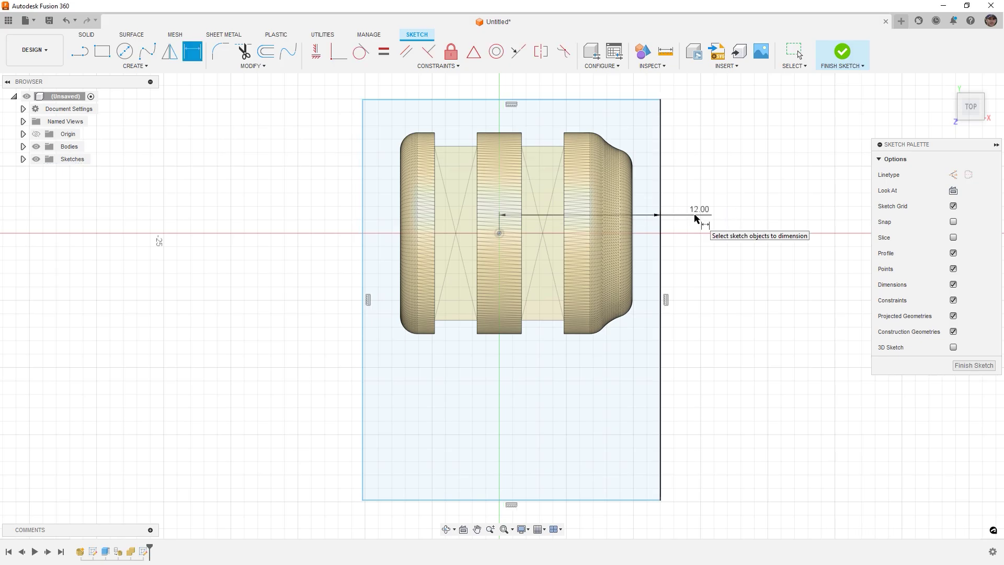
pyautogui.click(499, 233)
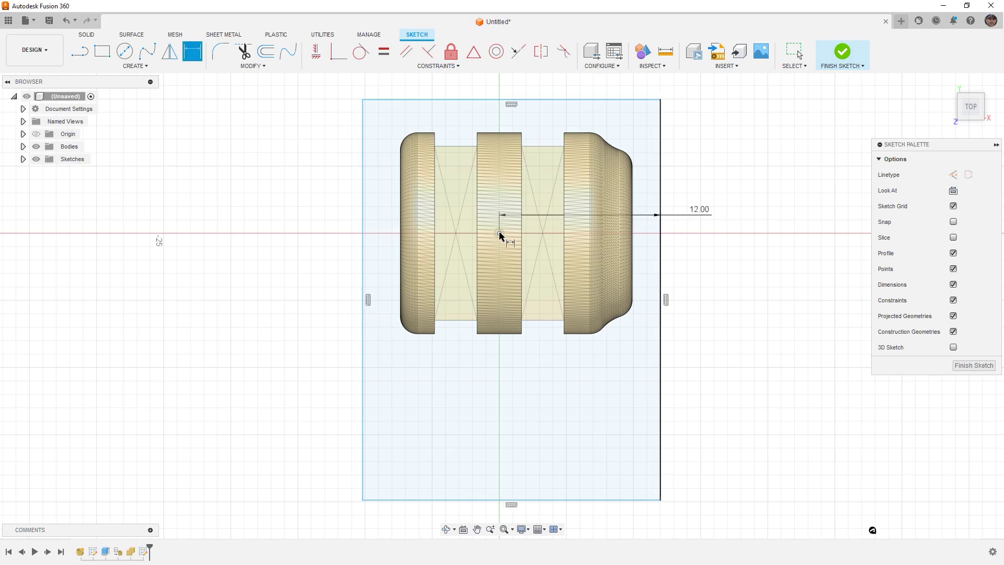
pyautogui.click(370, 202)
pyautogui.click(327, 189)
pyautogui.write('9')
pyautogui.press('Return')
# - Dimension the rectangle's upper edge 9 mm and its lower edge 25 mm from the origin, and finish the sketch
pyautogui.click(499, 233)
pyautogui.click(550, 99)
pyautogui.click(318, 148)
pyautogui.write('9')
pyautogui.press('Return')
pyautogui.click(504, 233)
pyautogui.click(633, 512)
pyautogui.click(764, 418)
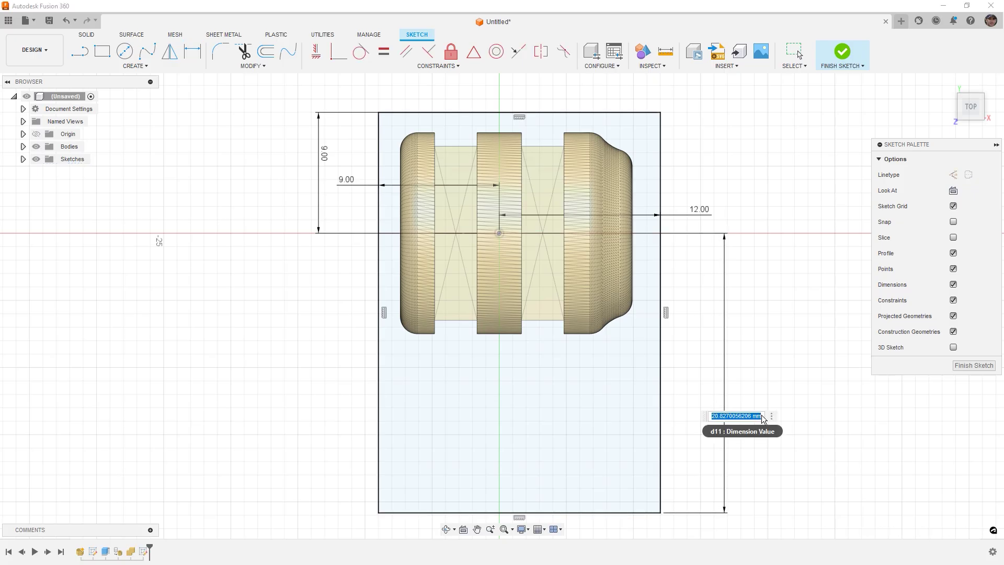
pyautogui.write('25')
pyautogui.press('Return')
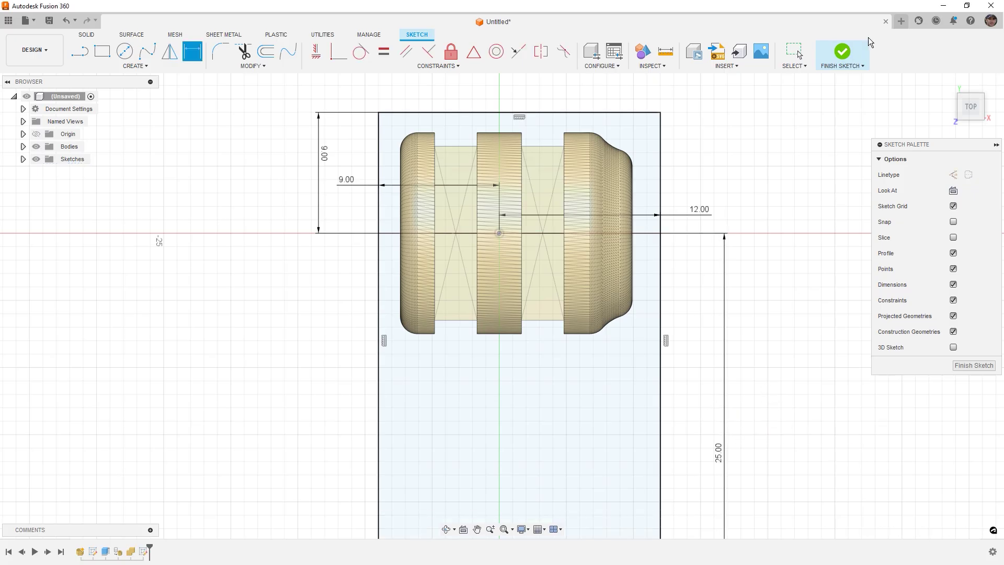
pyautogui.click(843, 51)
# - Start an extrusion of the rectangle profile from an offset of -15 mm below the sketch plane
pyautogui.press('e')
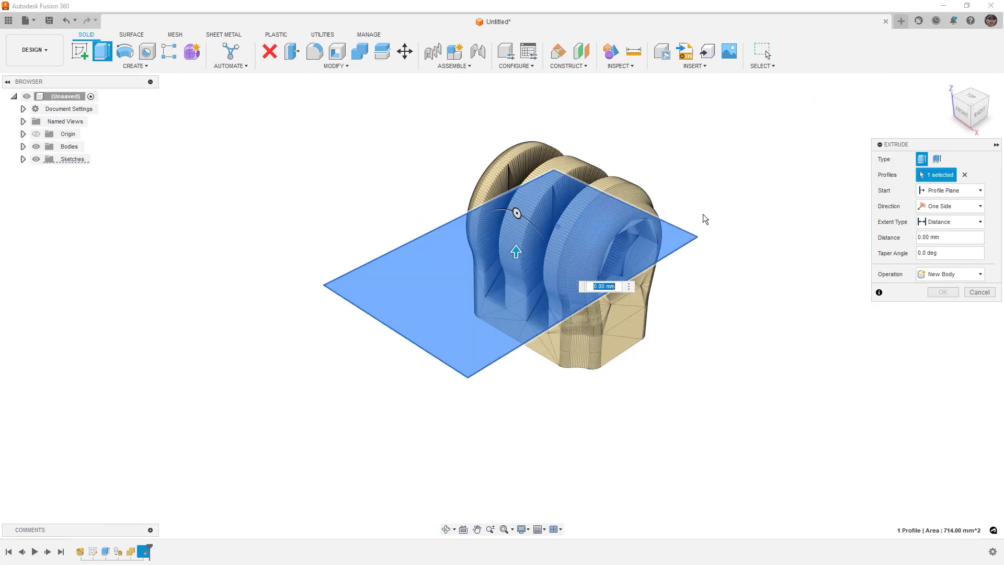
pyautogui.keyDown('shift'); pyautogui.moveTo(652, 283); pyautogui.dragTo(692, 247, button='middle'); pyautogui.keyUp('shift')
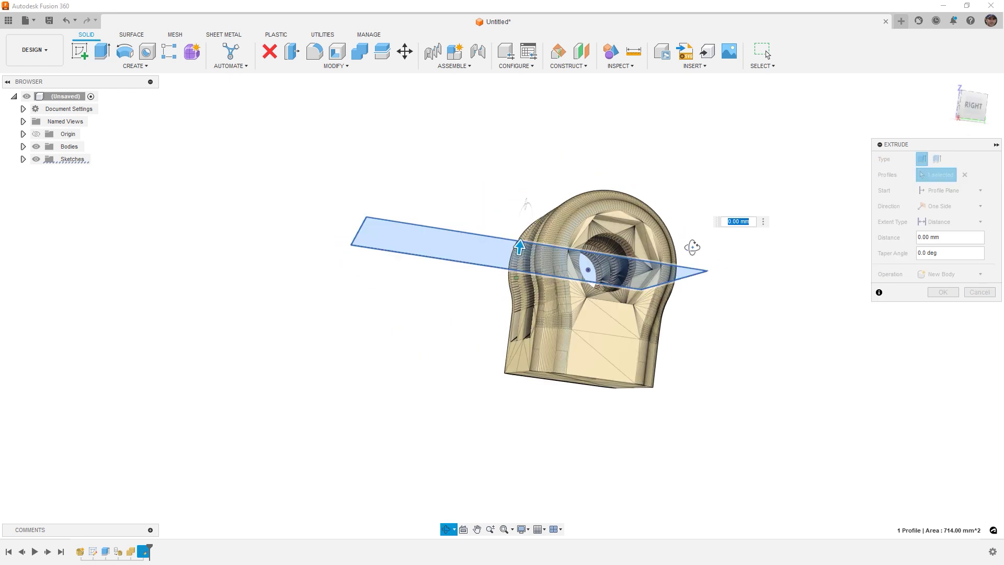
pyautogui.click(972, 107)
pyautogui.click(964, 191)
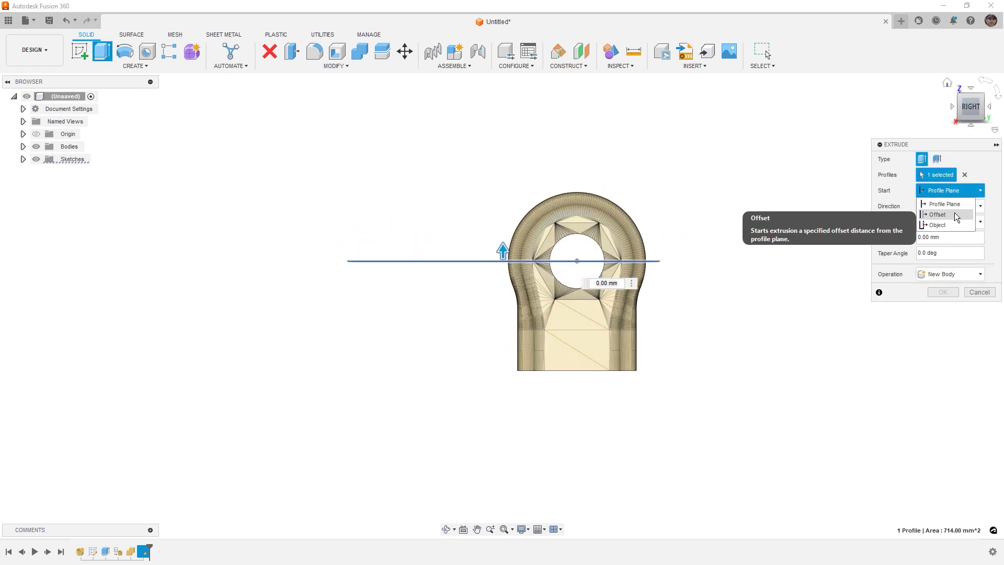
pyautogui.click(939, 215)
pyautogui.write('-15')
# - Extrude the rectangle 3.20 mm upward to meet the mount's underside, as a new body
pyautogui.moveTo(501, 388); pyautogui.dragTo(502, 371)
pyautogui.scroll(1, 524, 372)
pyautogui.scroll(4, 524, 376)
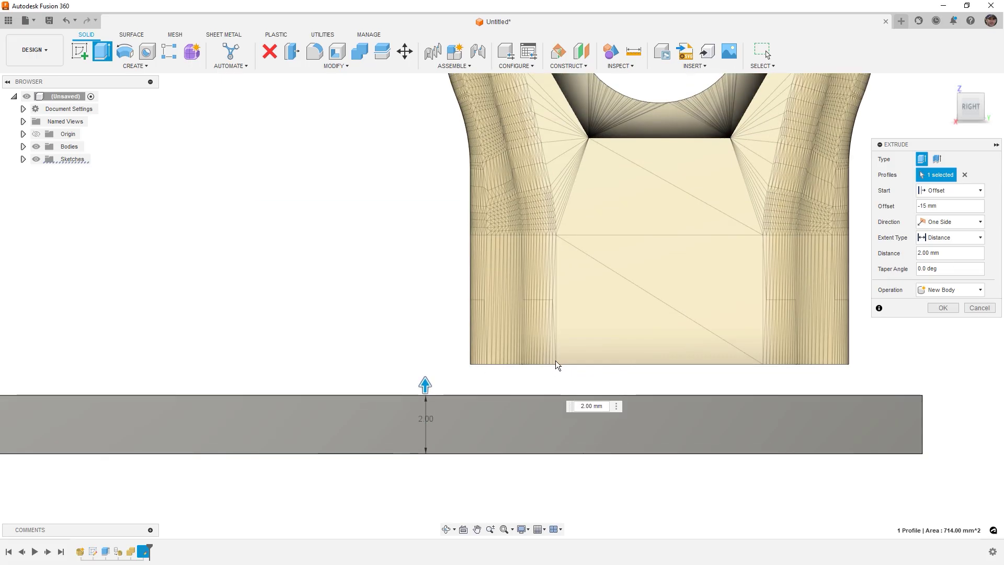
pyautogui.moveTo(425, 386); pyautogui.dragTo(422, 362)
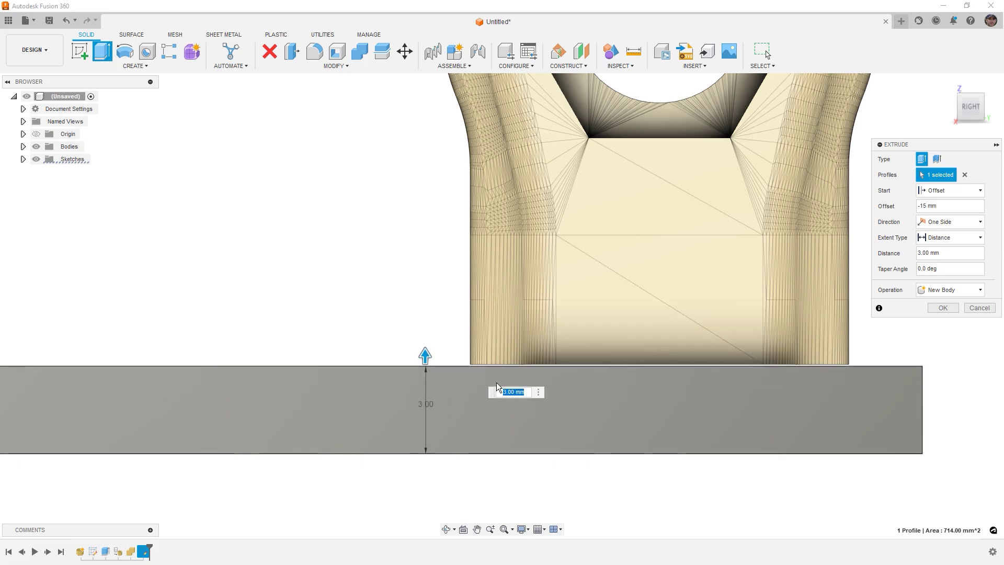
pyautogui.scroll(5, 493, 376)
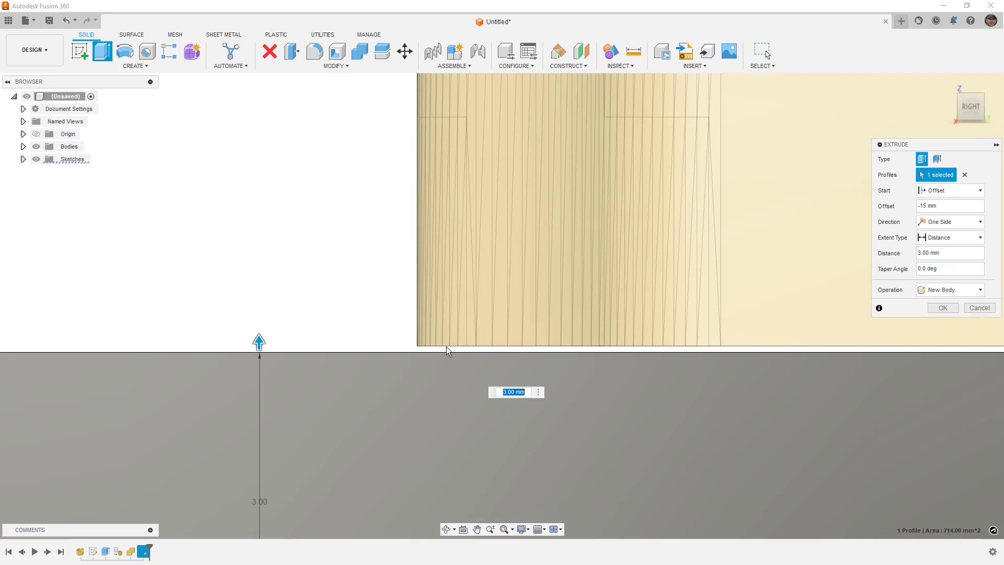
pyautogui.moveTo(260, 342); pyautogui.dragTo(260, 334)
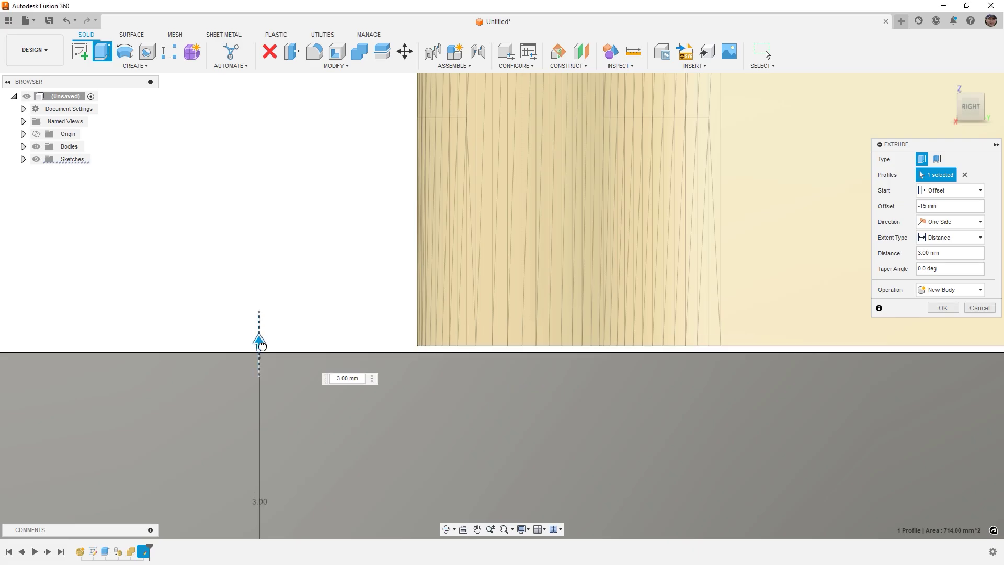
pyautogui.moveTo(261, 345); pyautogui.dragTo(263, 320)
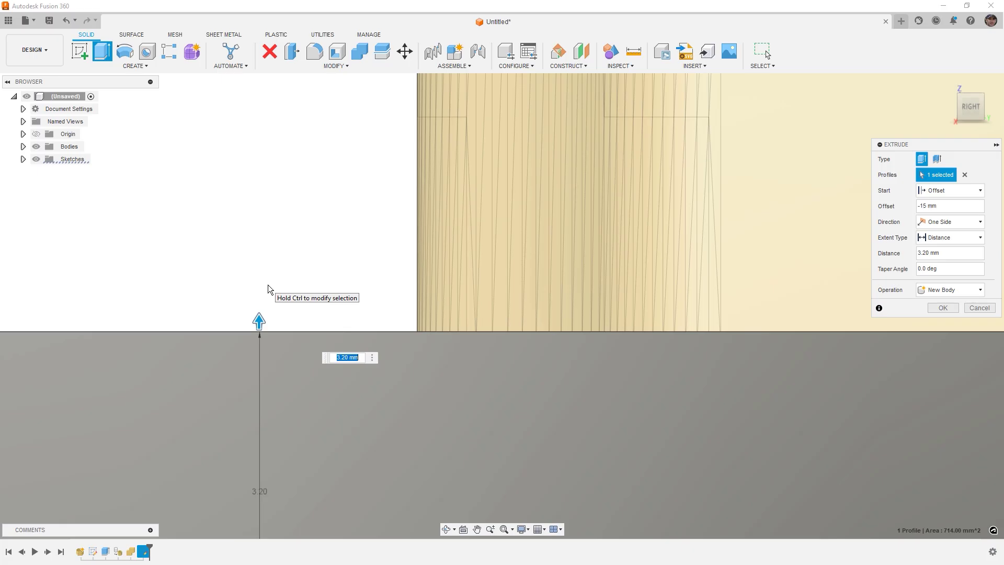
pyautogui.scroll(-5, 339, 267)
pyautogui.keyDown('shift'); pyautogui.moveTo(494, 292); pyautogui.dragTo(580, 327, button='middle'); pyautogui.keyUp('shift')
pyautogui.click(948, 308)
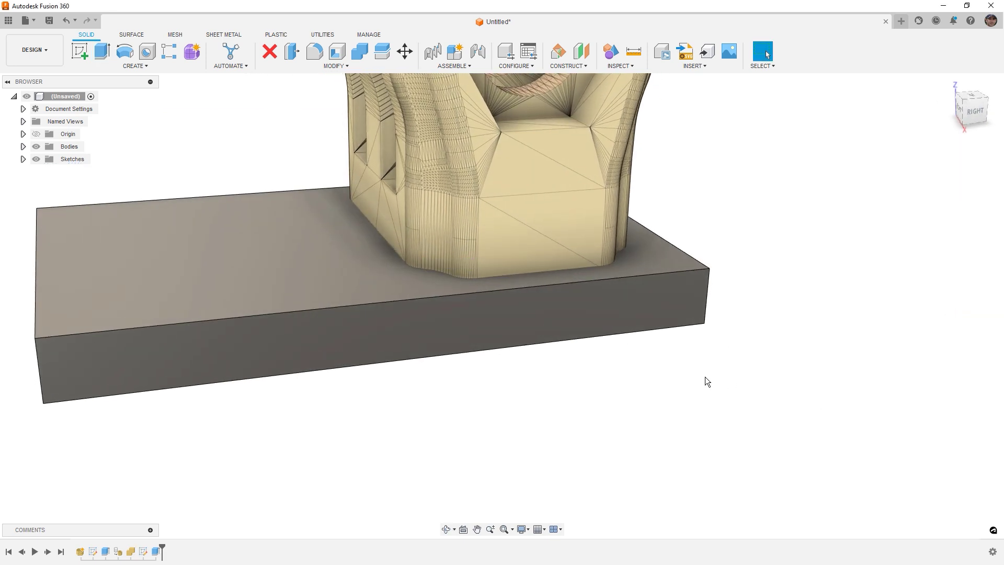
# - Fillet the vertical corner edges of the base plate with a constant radius
pyautogui.scroll(-5, 784, 415)
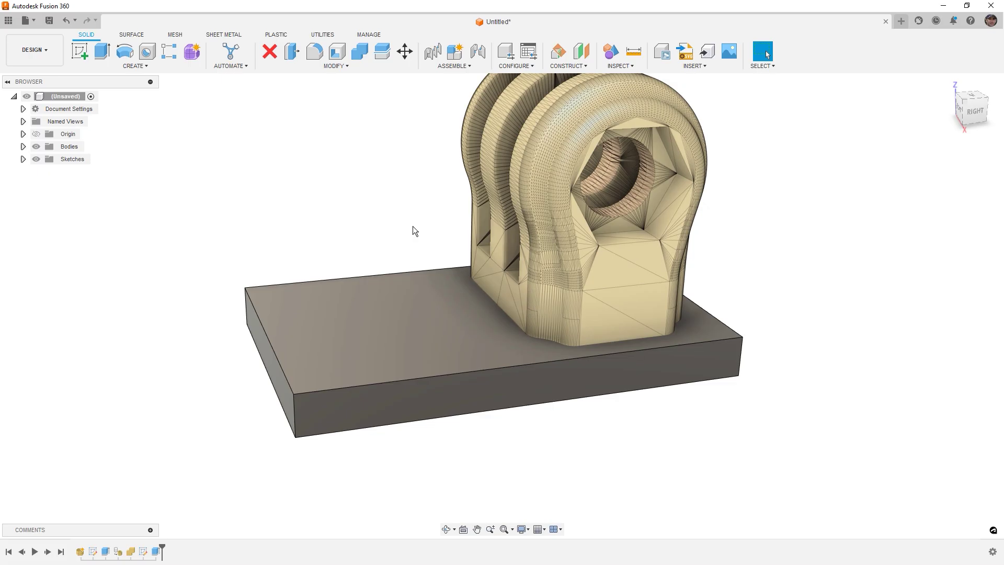
pyautogui.click(180, 36)
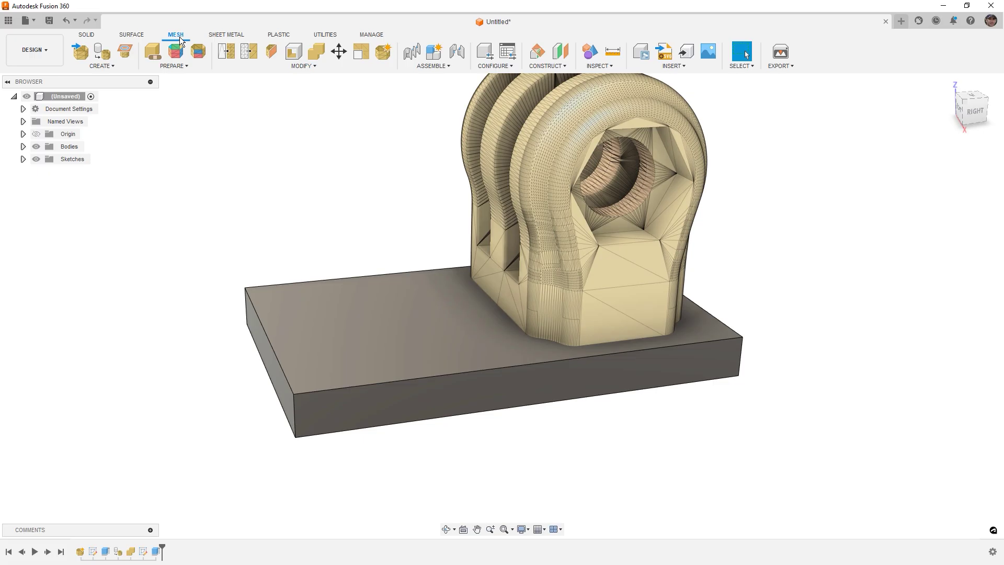
pyautogui.click(84, 35)
pyautogui.press('f')
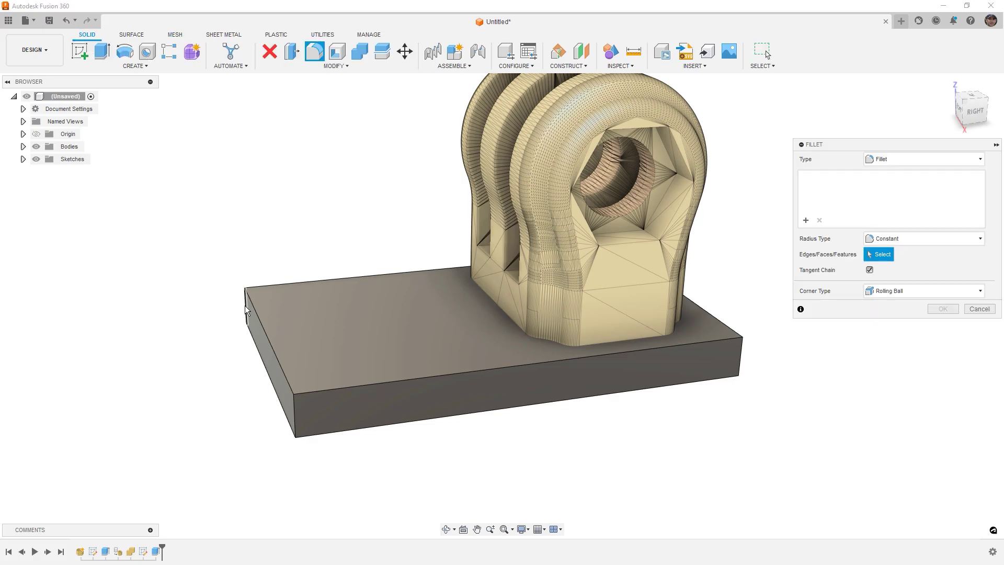
pyautogui.click(245, 309)
pyautogui.click(293, 413)
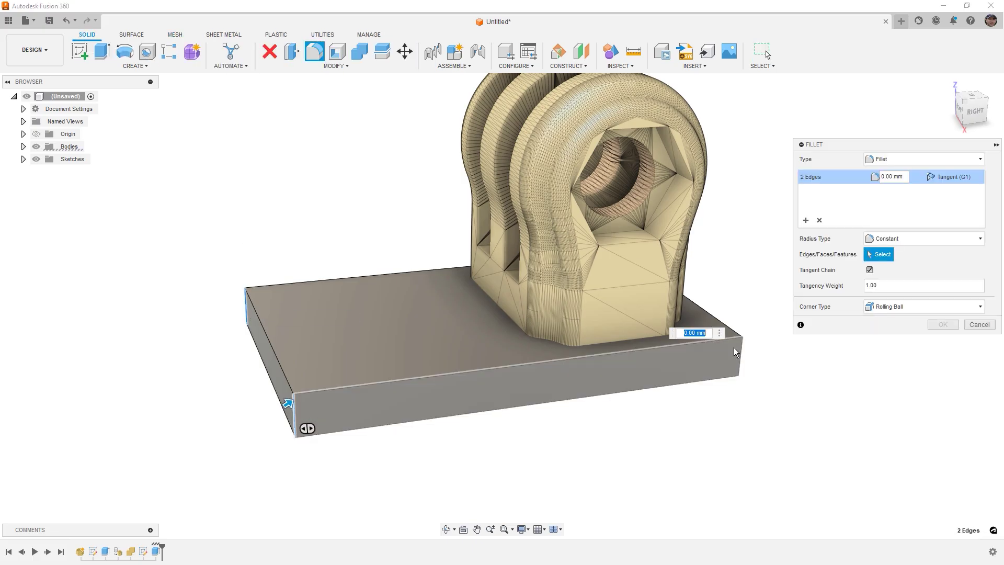
pyautogui.click(740, 357)
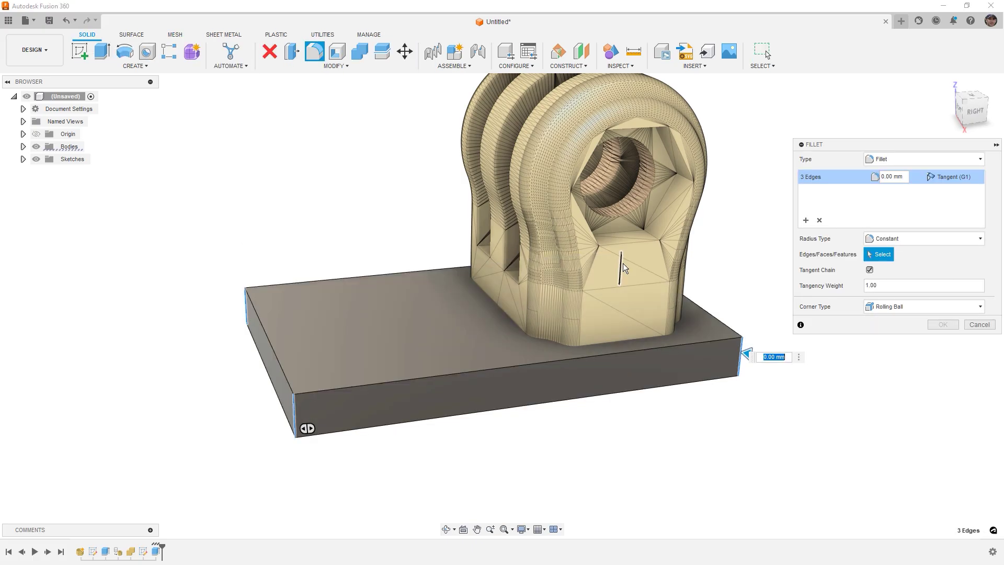
pyautogui.write('10')
pyautogui.press('Return')
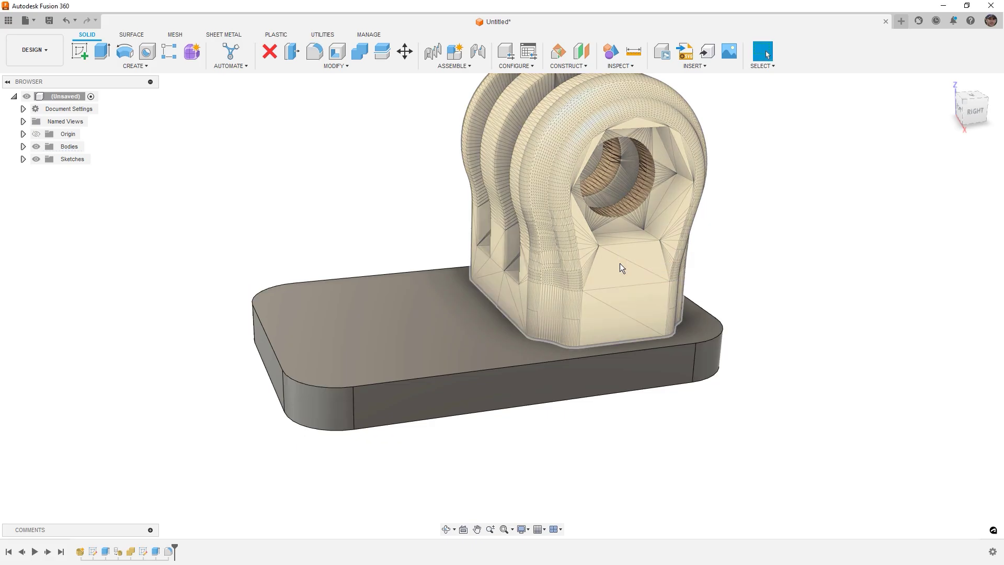
# - Add an equal-distance chamfer around the base plate's upper edge loop
pyautogui.click(358, 66)
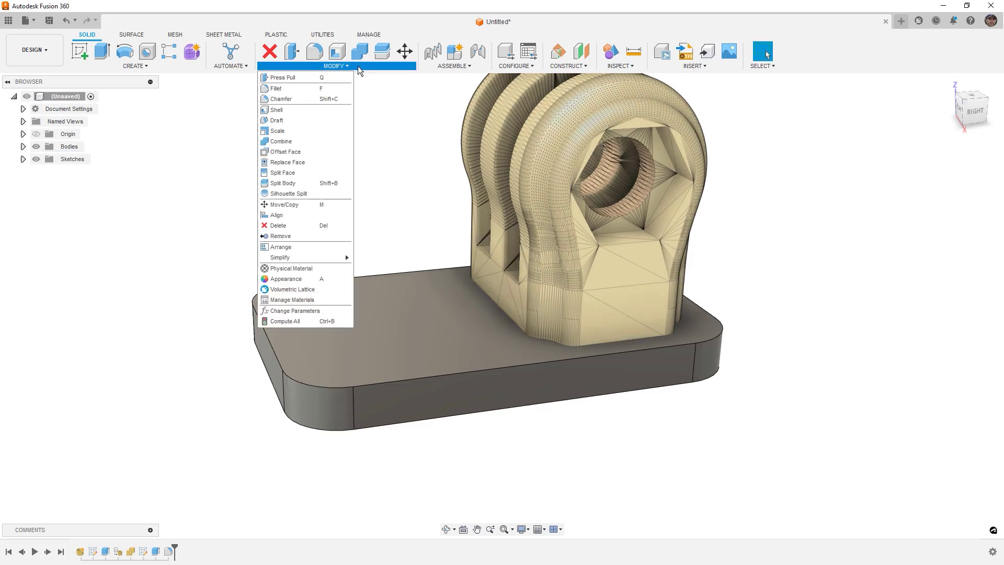
pyautogui.click(287, 100)
pyautogui.click(275, 287)
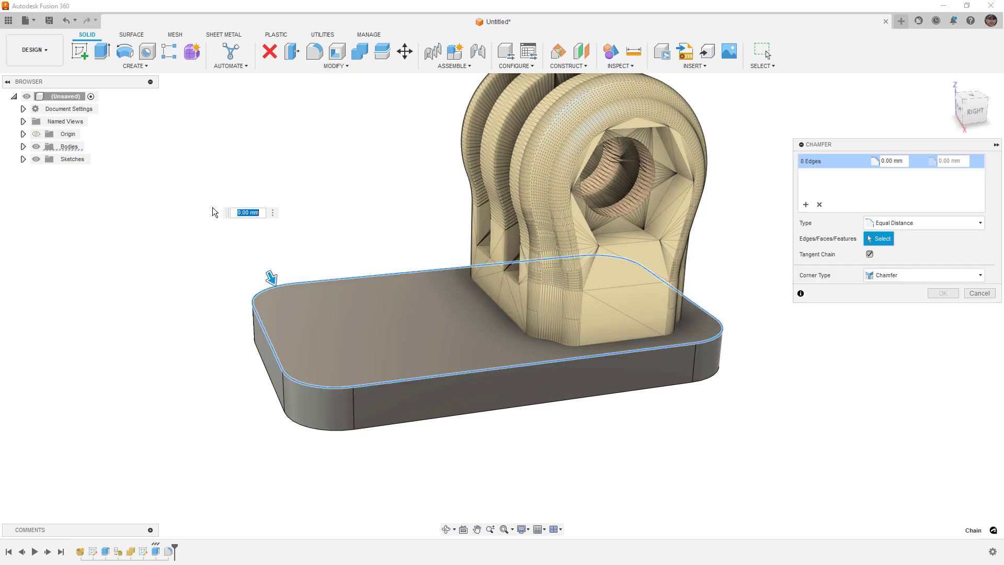
pyautogui.write('5')
pyautogui.press('Return')
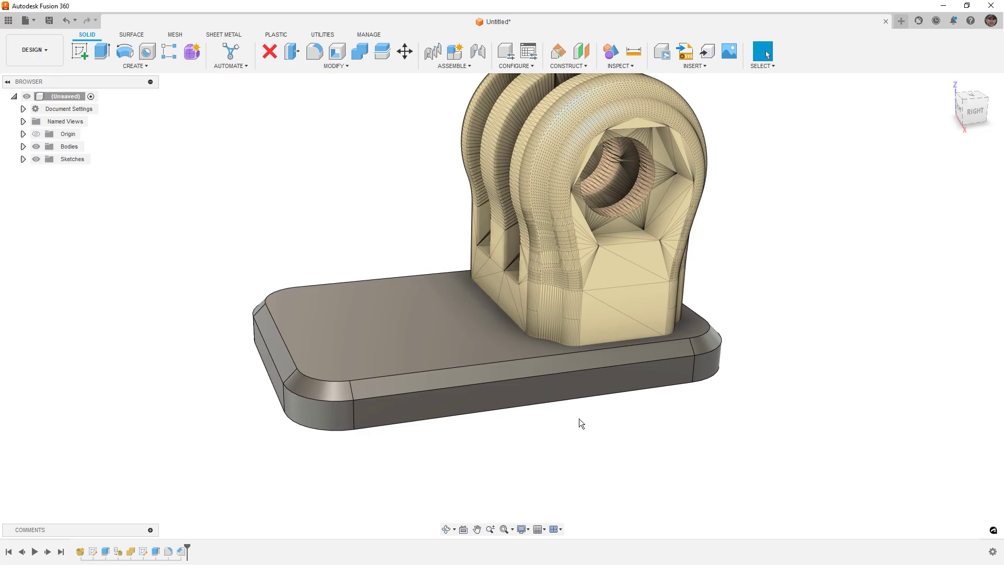
# - Start a sketch on the base plate's underside and draw two concentric circles beside the origin
pyautogui.click(325, 415)
pyautogui.keyDown('shift'); pyautogui.moveTo(692, 432); pyautogui.dragTo(680, 378, button='middle'); pyautogui.keyUp('shift')
pyautogui.click(611, 316)
pyautogui.rightClick(611, 317)
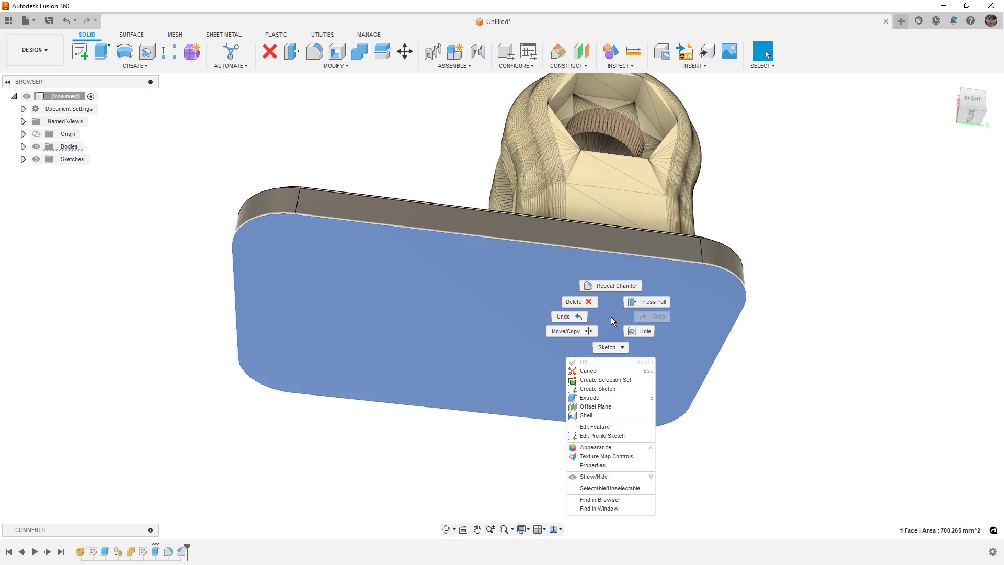
pyautogui.click(622, 390)
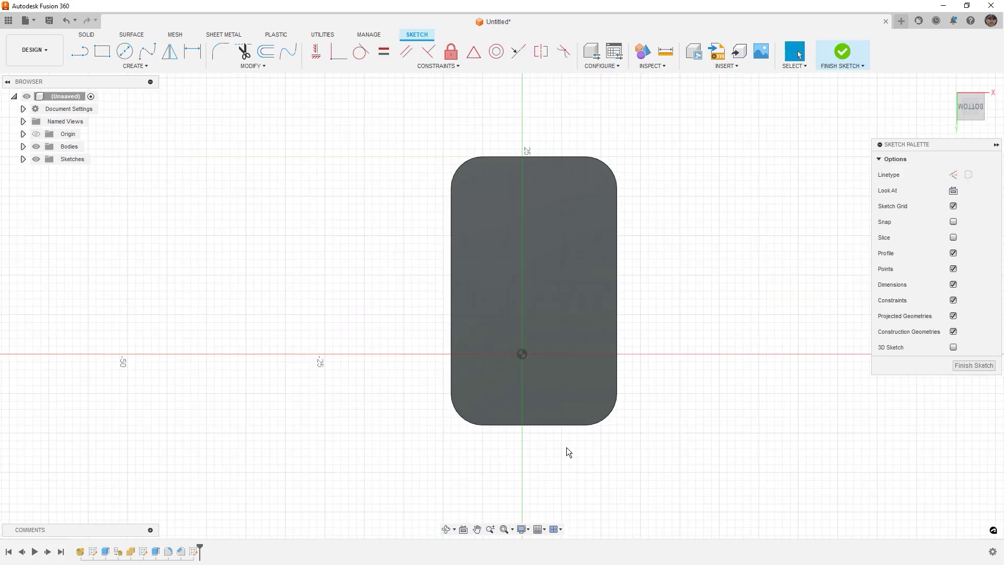
pyautogui.press('c')
pyautogui.click(537, 355)
pyautogui.click(544, 393)
pyautogui.click(537, 354)
pyautogui.click(544, 377)
# - Draw a second pair of concentric circles near the plate's far end, away from the origin
pyautogui.click(534, 203)
pyautogui.click(544, 240)
pyautogui.click(535, 203)
pyautogui.click(540, 230)
# - Constrain the two inner circles equal to each other and the two outer circles equal to each other
pyautogui.click(384, 51)
pyautogui.click(556, 198)
pyautogui.click(560, 345)
pyautogui.click(555, 236)
pyautogui.click(570, 338)
# - Align the two circle centers vertically and the lower center horizontally with the origin
pyautogui.click(316, 51)
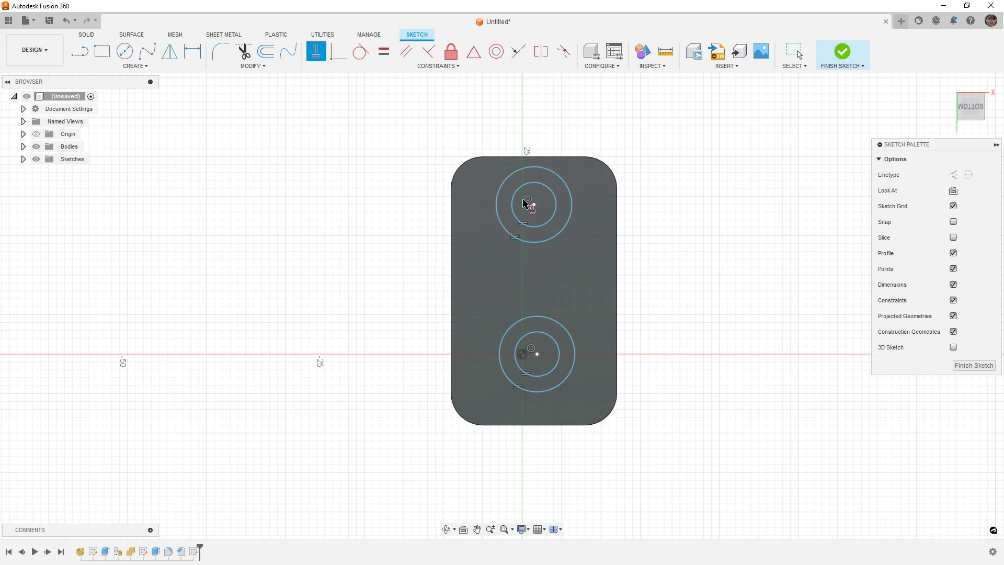
pyautogui.click(534, 205)
pyautogui.click(537, 354)
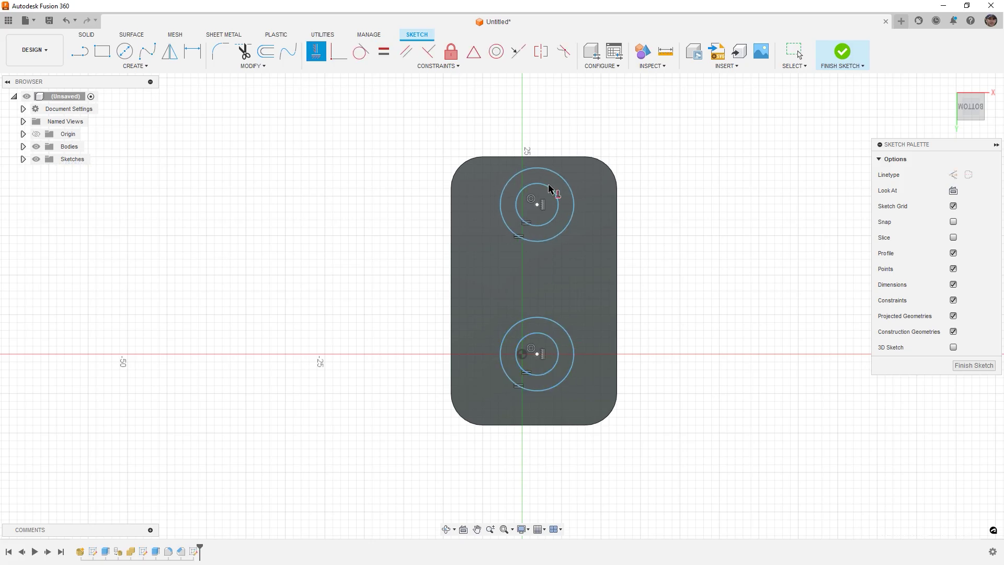
pyautogui.click(522, 354)
# - Dimension the lower inner circle to a 5 mm diameter and the outer circle to 10 mm
pyautogui.scroll(1, 537, 356)
pyautogui.press('d')
pyautogui.click(556, 373)
pyautogui.click(687, 396)
pyautogui.write('5')
pyautogui.press('Return')
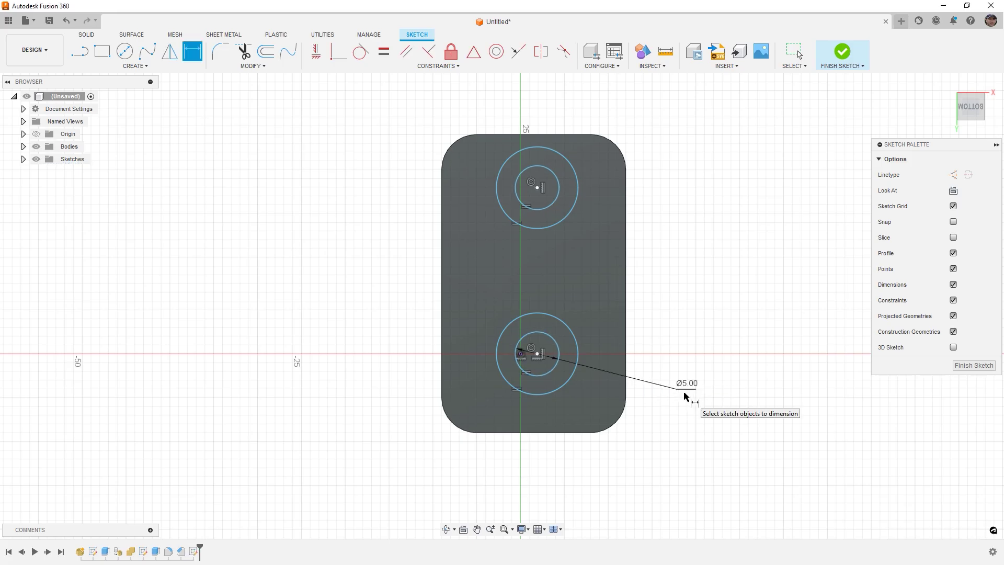
pyautogui.click(571, 383)
pyautogui.click(691, 426)
pyautogui.write('10')
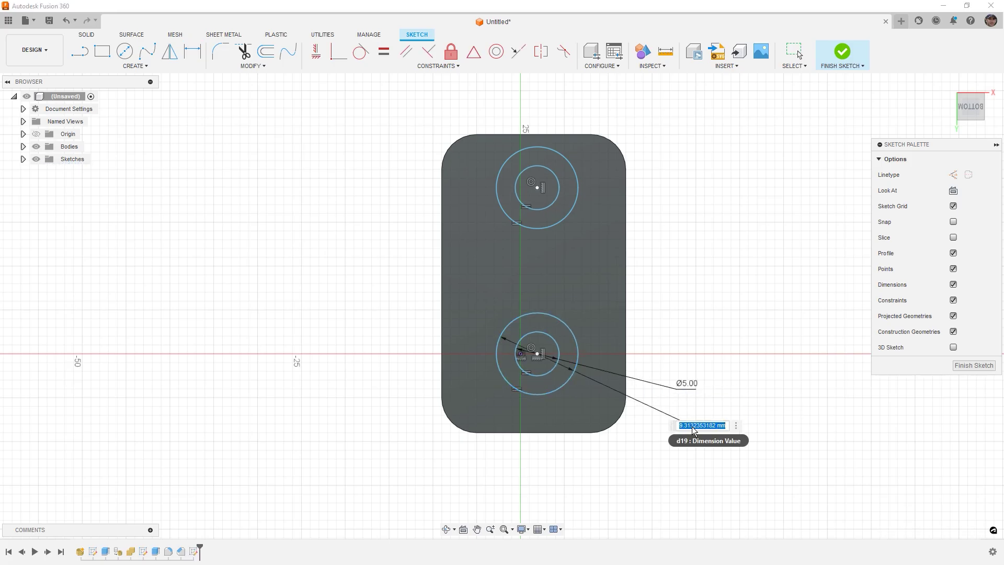
pyautogui.press('Return')
# - Dimension the lower circle center 2 mm from the origin and the two centers 16 mm apart, and finish the sketch
pyautogui.scroll(2, 560, 358)
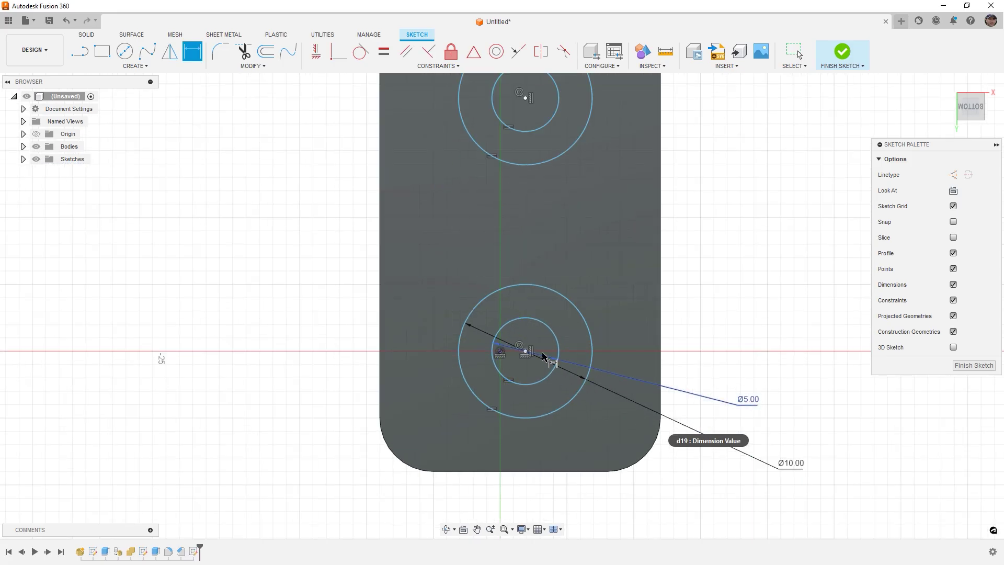
pyautogui.click(499, 354)
pyautogui.click(525, 351)
pyautogui.click(523, 507)
pyautogui.write('2')
pyautogui.press('Return')
pyautogui.scroll(-2, 521, 498)
pyautogui.click(524, 221)
pyautogui.click(523, 395)
pyautogui.click(689, 357)
pyautogui.write('16')
pyautogui.press('Return')
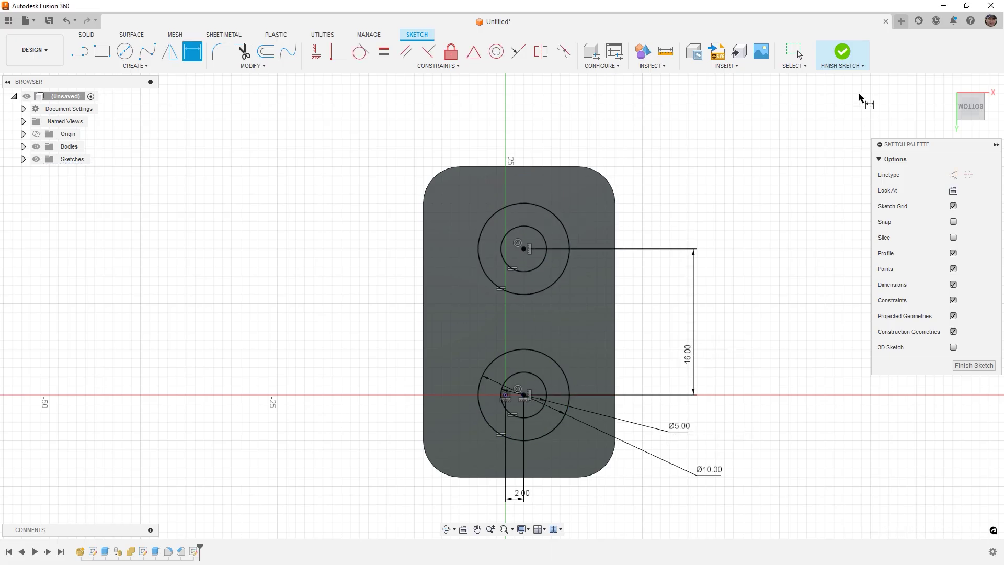
pyautogui.click(844, 58)
# - Extrude the two ring profiles downward from the base plate's underside, joined to the plate
pyautogui.press('e')
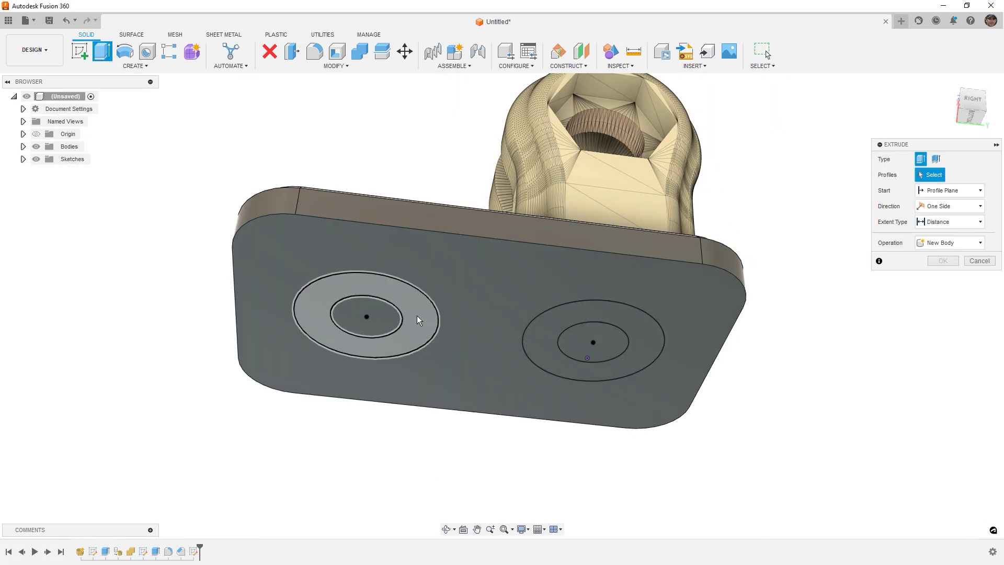
pyautogui.click(419, 316)
pyautogui.click(576, 321)
pyautogui.moveTo(603, 332); pyautogui.dragTo(604, 419)
pyautogui.click(943, 293)
pyautogui.scroll(-3, 620, 184)
pyautogui.keyDown('shift'); pyautogui.moveTo(746, 186); pyautogui.dragTo(745, 235, button='middle'); pyautogui.keyUp('shift')
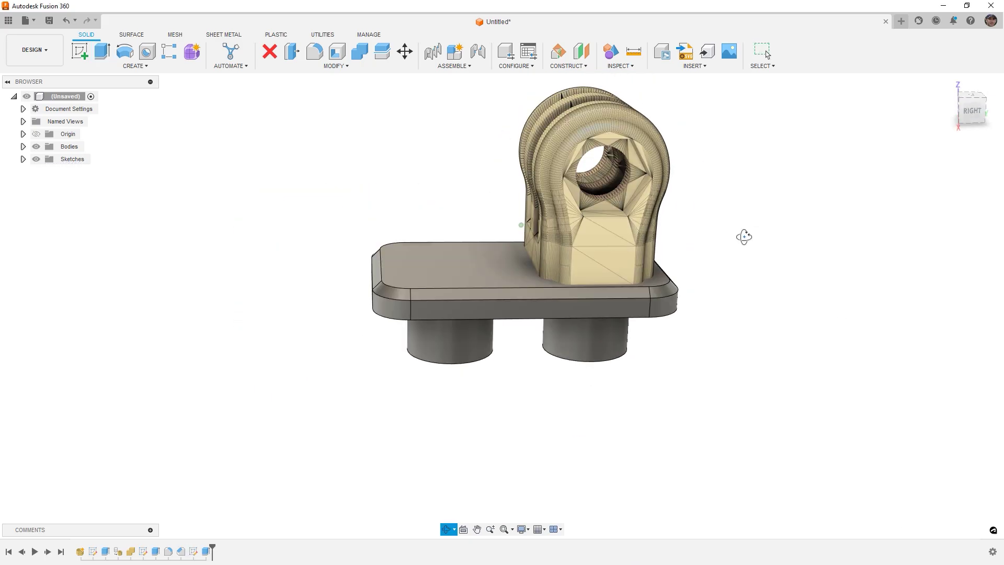
# - Tessellate the solid base plate body into a mesh with Medium refinement
pyautogui.click(24, 146)
pyautogui.click(78, 172)
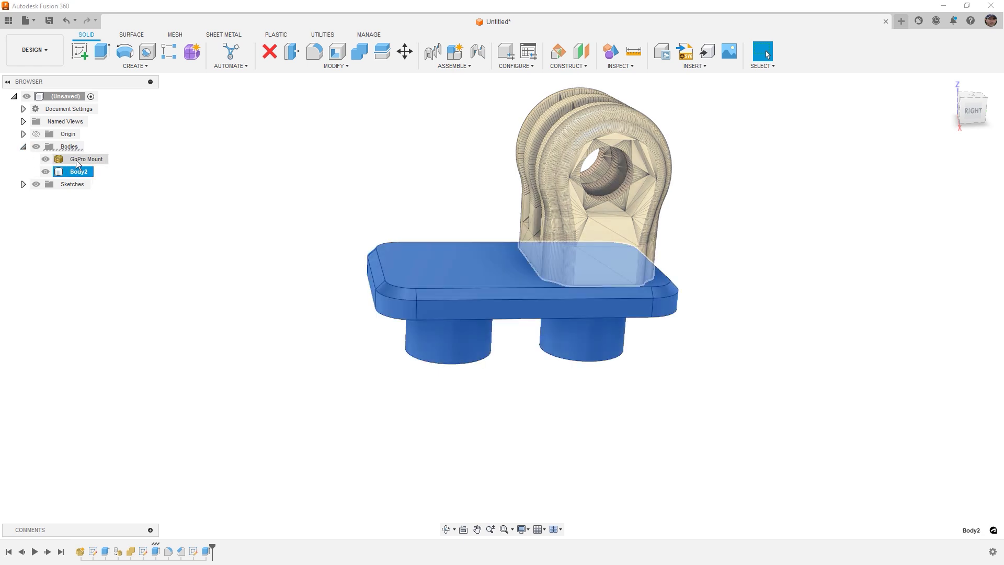
pyautogui.click(76, 161)
pyautogui.click(247, 162)
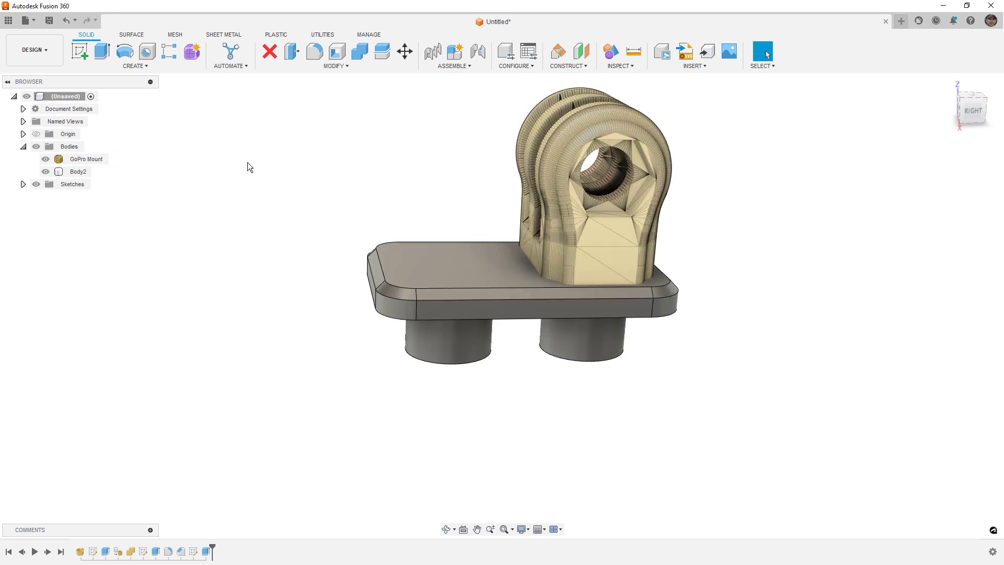
pyautogui.click(178, 38)
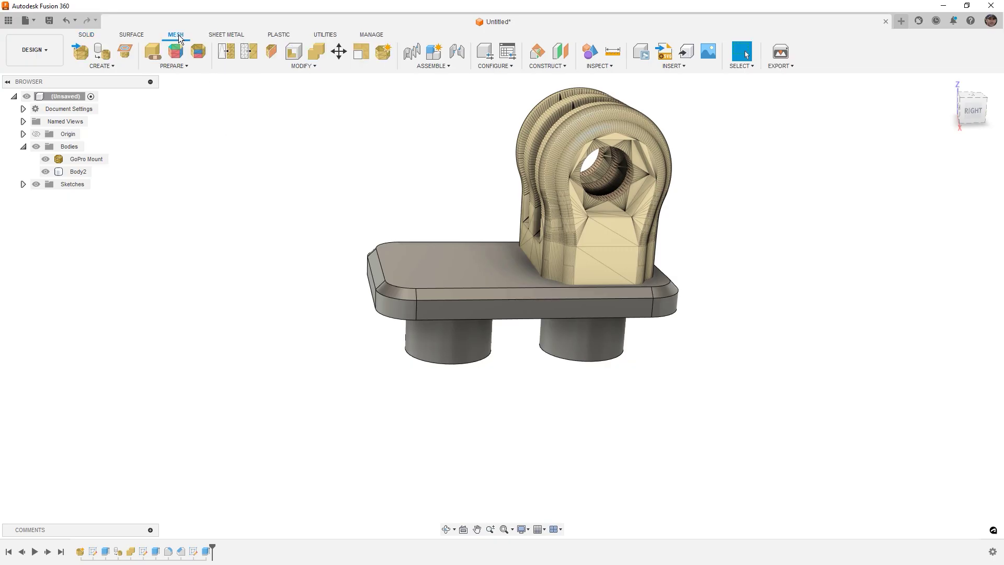
pyautogui.click(105, 58)
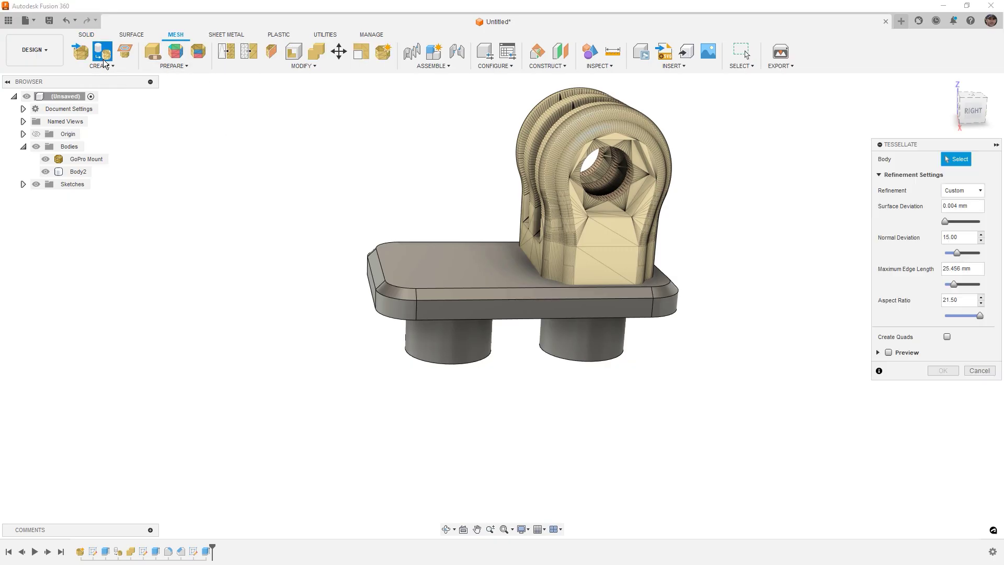
pyautogui.click(494, 282)
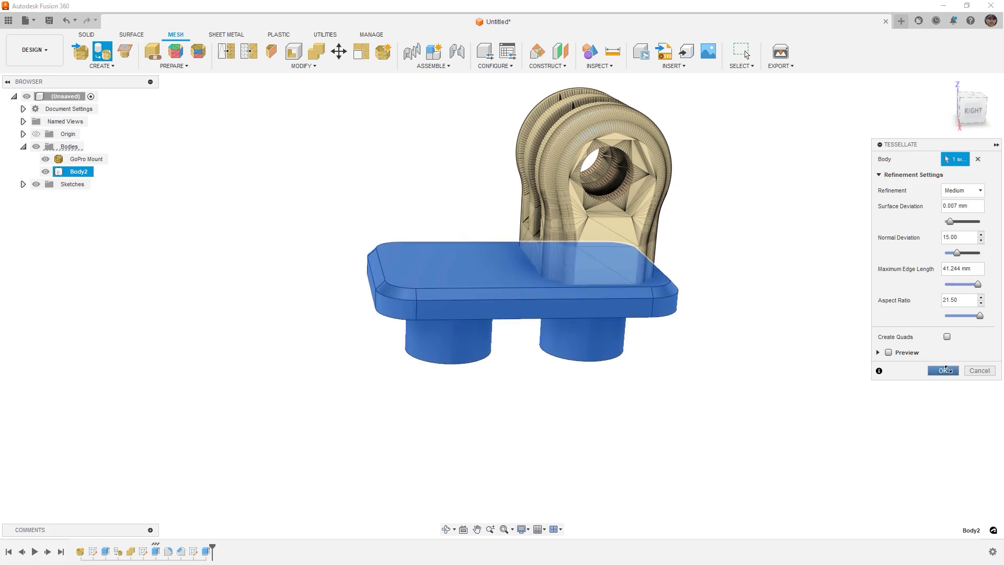
pyautogui.click(948, 371)
pyautogui.keyDown('shift'); pyautogui.moveTo(744, 217); pyautogui.dragTo(731, 257, button='middle'); pyautogui.keyUp('shift')
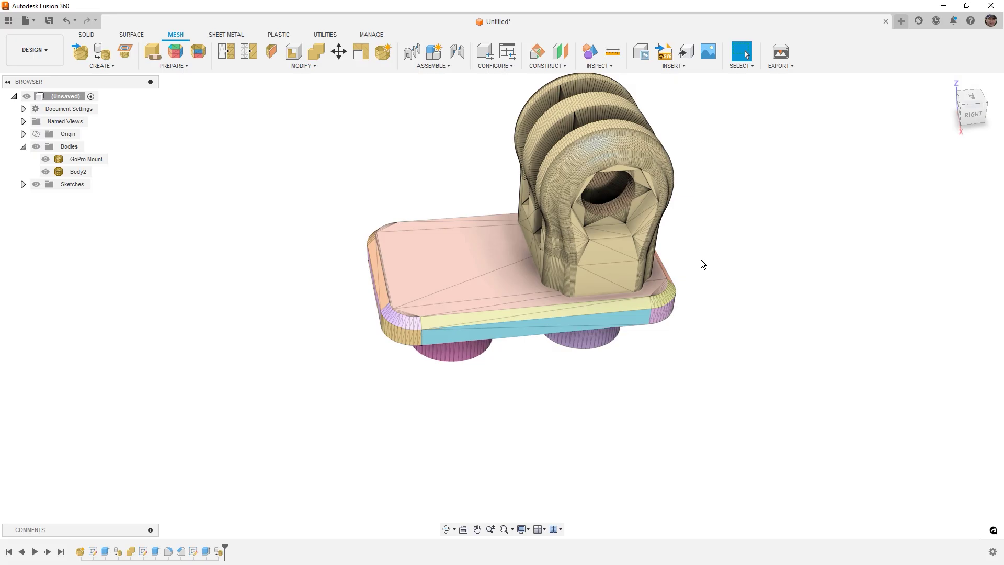
pyautogui.scroll(5, 545, 293)
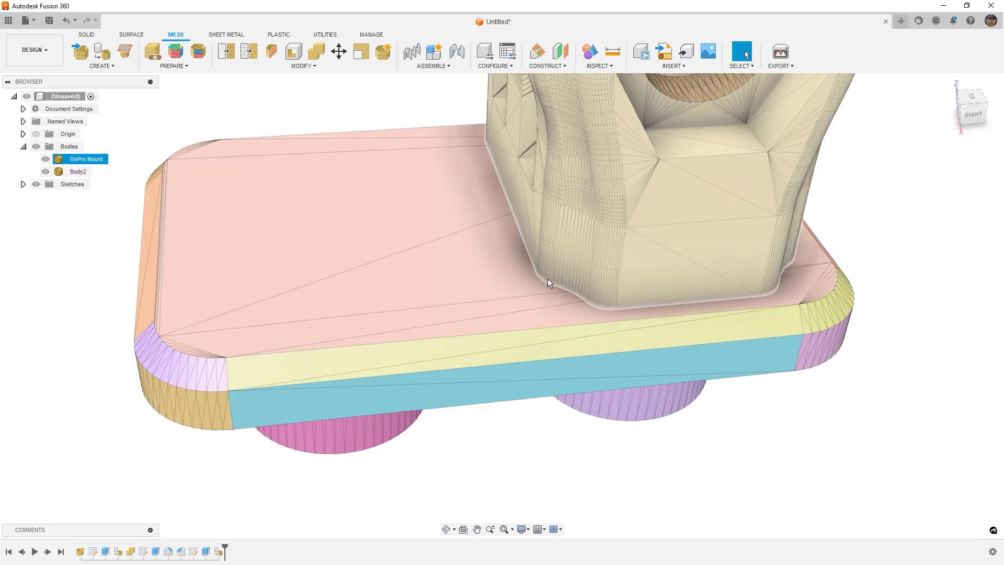
# - Combine the GoPro mount mesh as target with the tessellated base plate as tool body, using the Join operation
pyautogui.scroll(3, 548, 279)
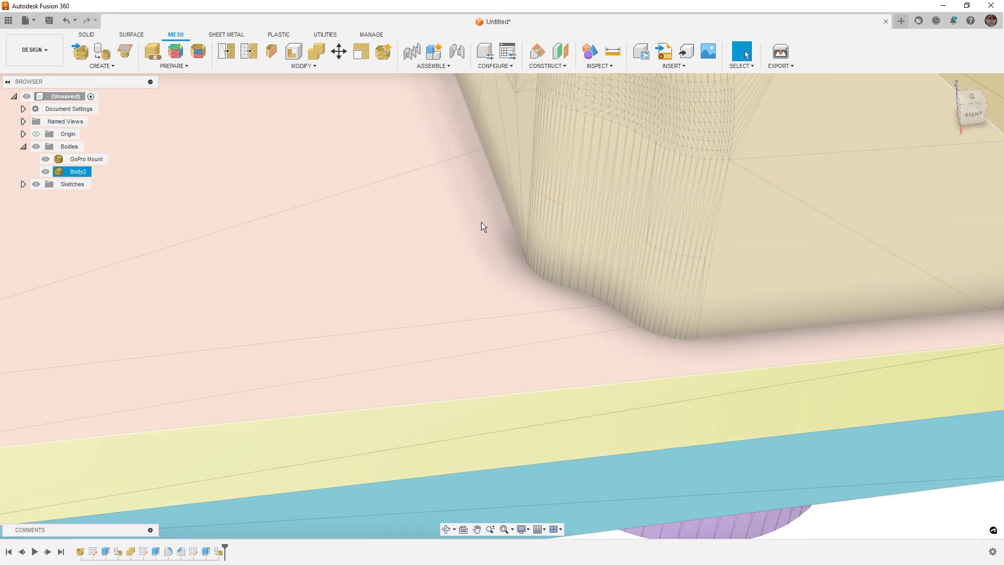
pyautogui.click(481, 222)
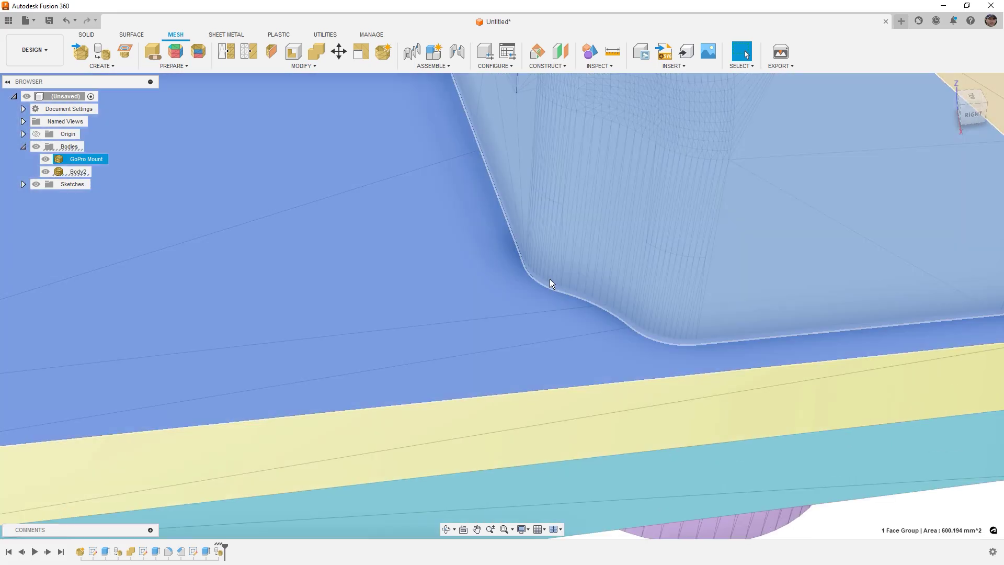
pyautogui.scroll(-8, 550, 279)
pyautogui.click(560, 453)
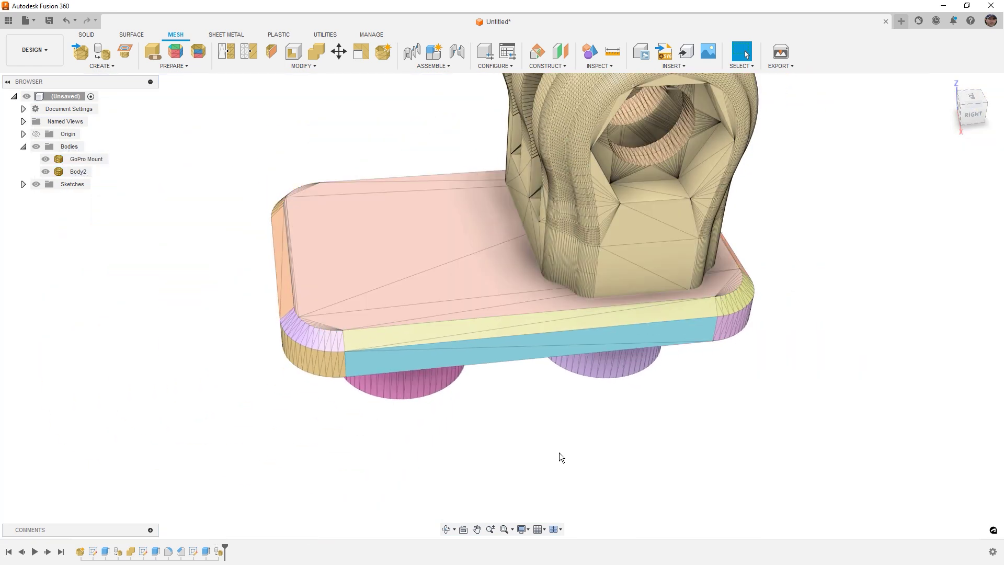
pyautogui.click(316, 51)
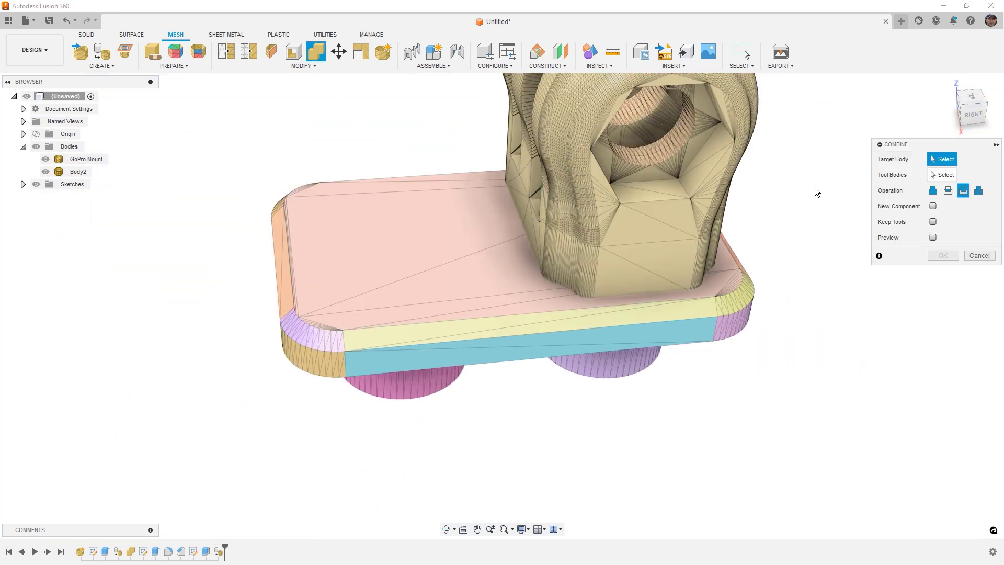
pyautogui.click(932, 194)
pyautogui.click(689, 233)
pyautogui.click(651, 309)
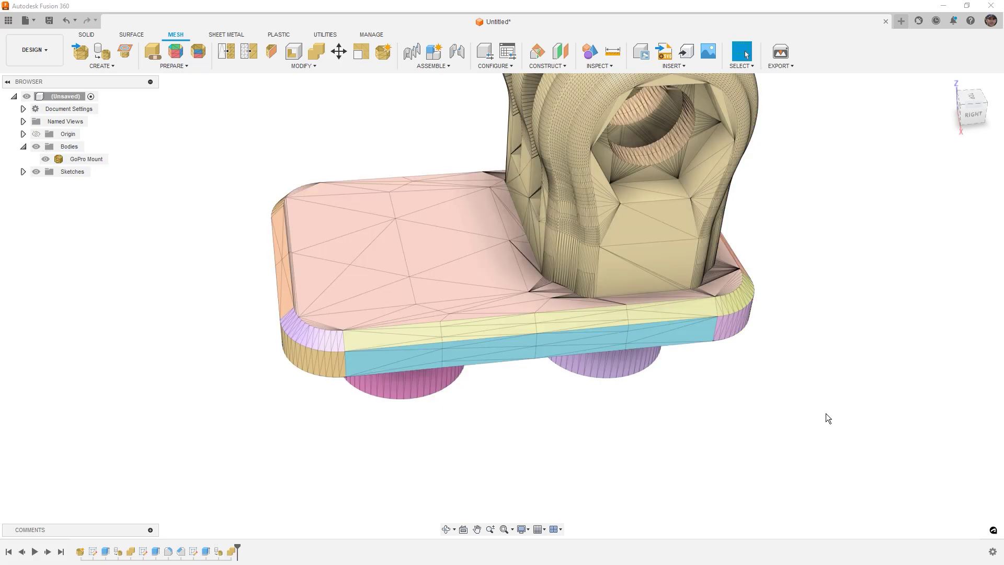
# - Examine the junction between mount and plate, and inspect the combined mesh's interior with a section analysis on the YZ plane
pyautogui.keyDown('shift'); pyautogui.moveTo(695, 372); pyautogui.dragTo(690, 389, button='middle'); pyautogui.keyUp('shift')
pyautogui.click(544, 291)
pyautogui.scroll(6, 542, 279)
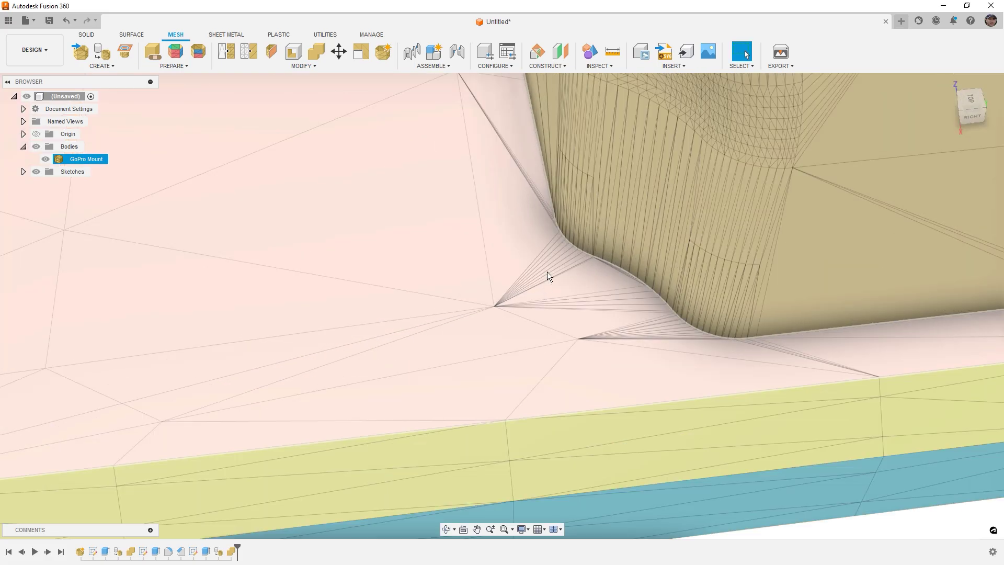
pyautogui.scroll(-8, 614, 274)
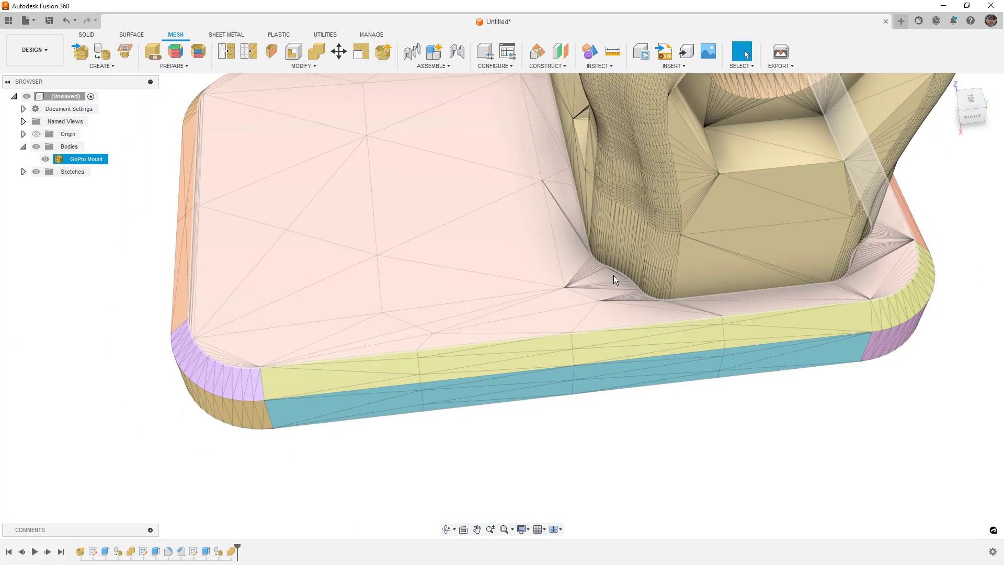
pyautogui.click(600, 66)
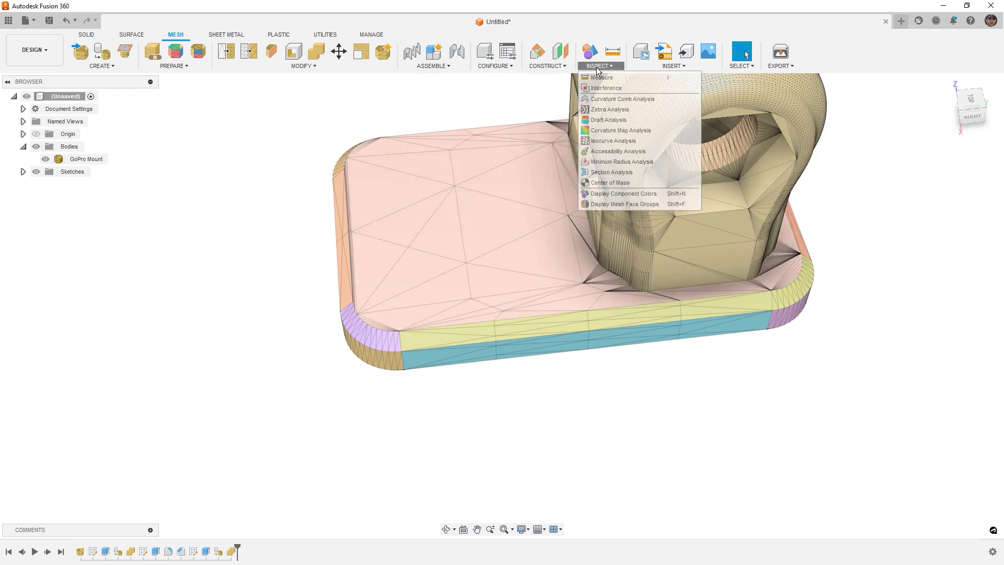
pyautogui.click(619, 168)
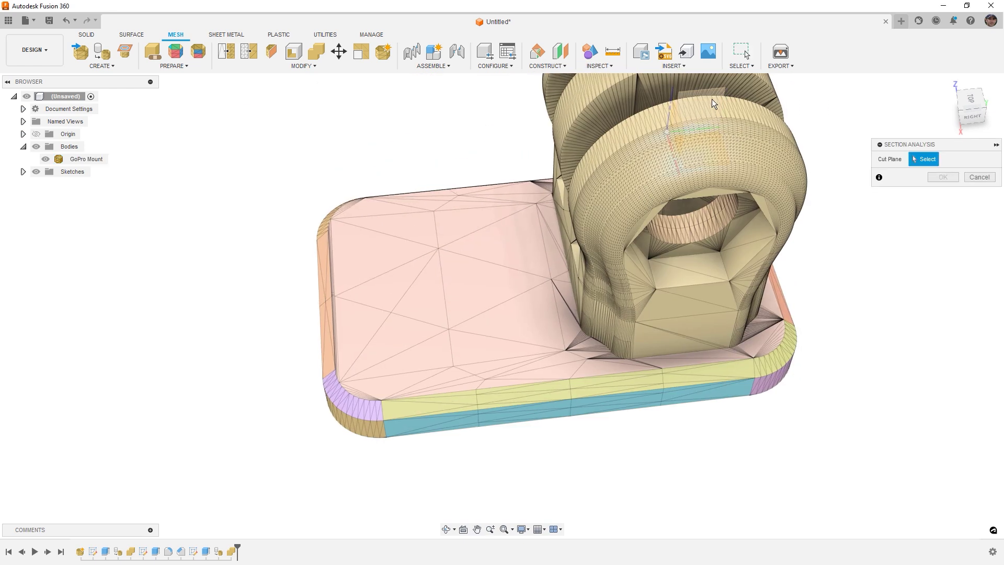
pyautogui.click(710, 100)
pyautogui.keyDown('shift'); pyautogui.moveTo(712, 263); pyautogui.dragTo(653, 215, button='middle'); pyautogui.keyUp('shift')
pyautogui.scroll(-3, 609, 249)
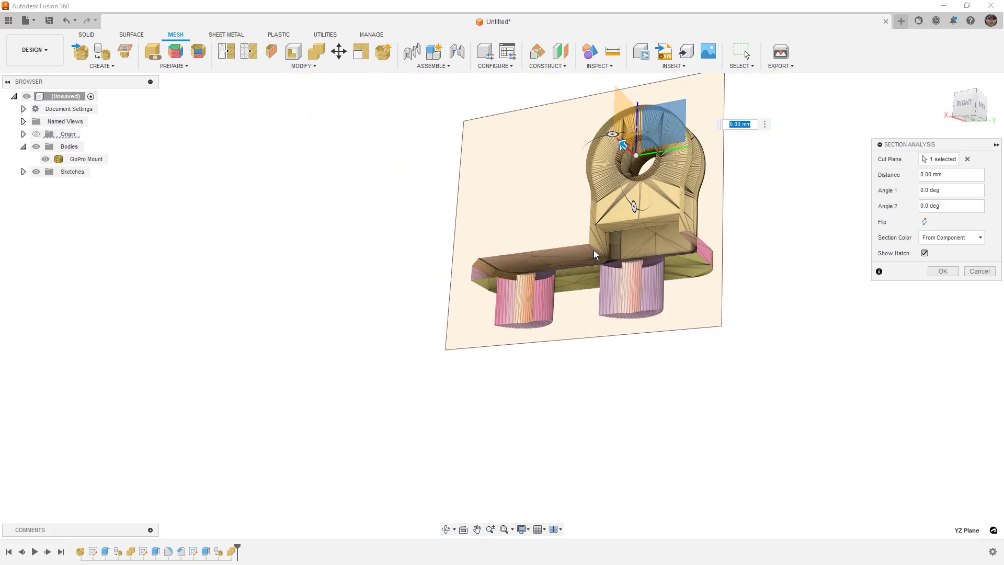
pyautogui.keyDown('shift'); pyautogui.moveTo(687, 244); pyautogui.dragTo(685, 306, button='middle'); pyautogui.keyUp('shift')
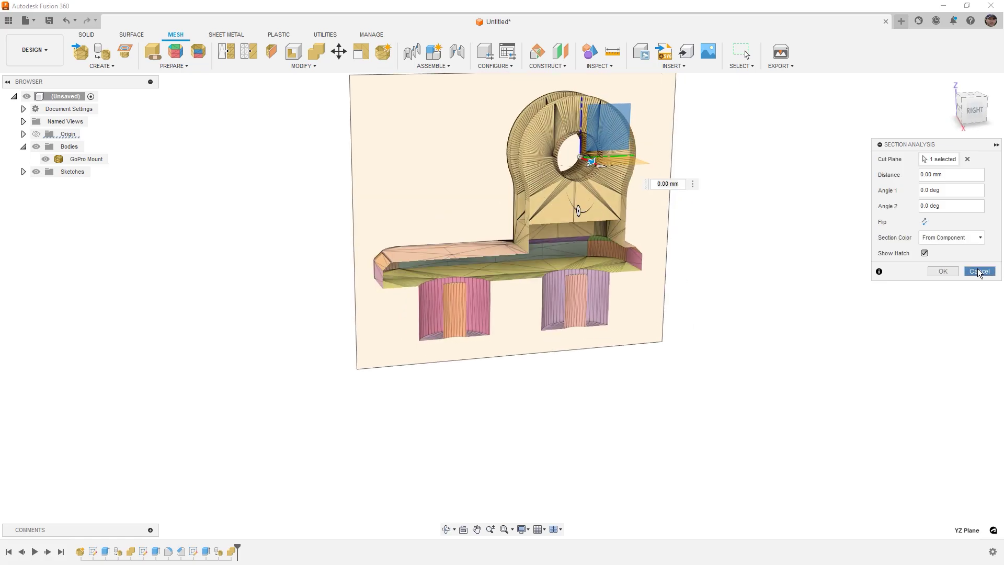
pyautogui.click(980, 271)
# - Show Sketch2, the base plate's rectangle sketch, together with its dimensions
pyautogui.keyDown('shift'); pyautogui.moveTo(731, 332); pyautogui.dragTo(621, 409, button='middle'); pyautogui.keyUp('shift')
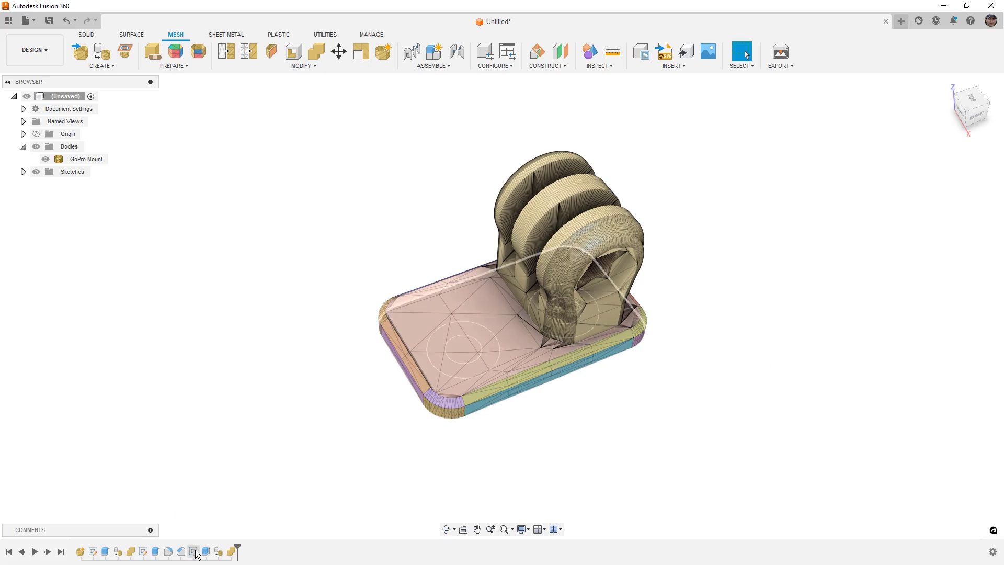
pyautogui.click(23, 171)
pyautogui.click(46, 196)
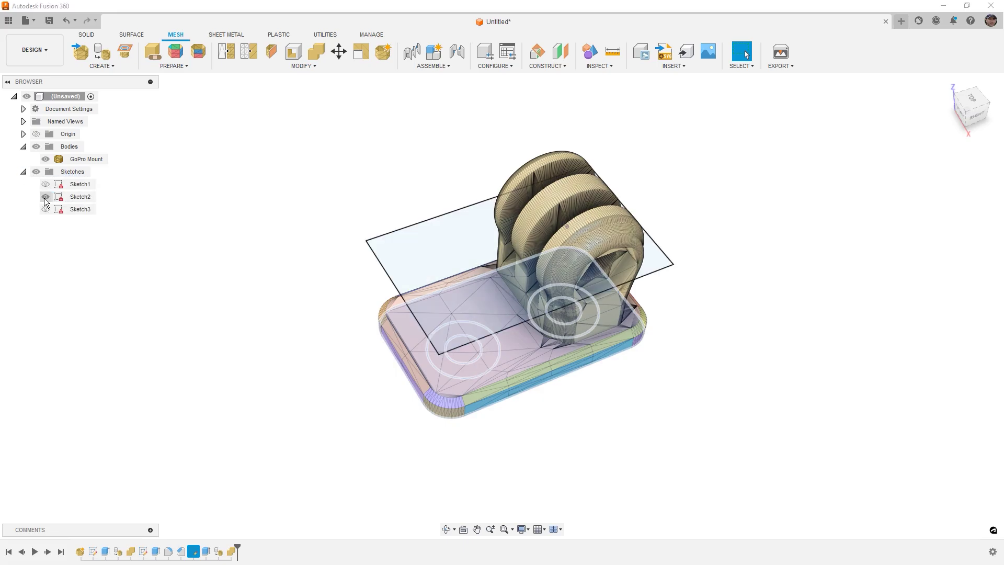
pyautogui.rightClick(80, 199)
pyautogui.click(144, 345)
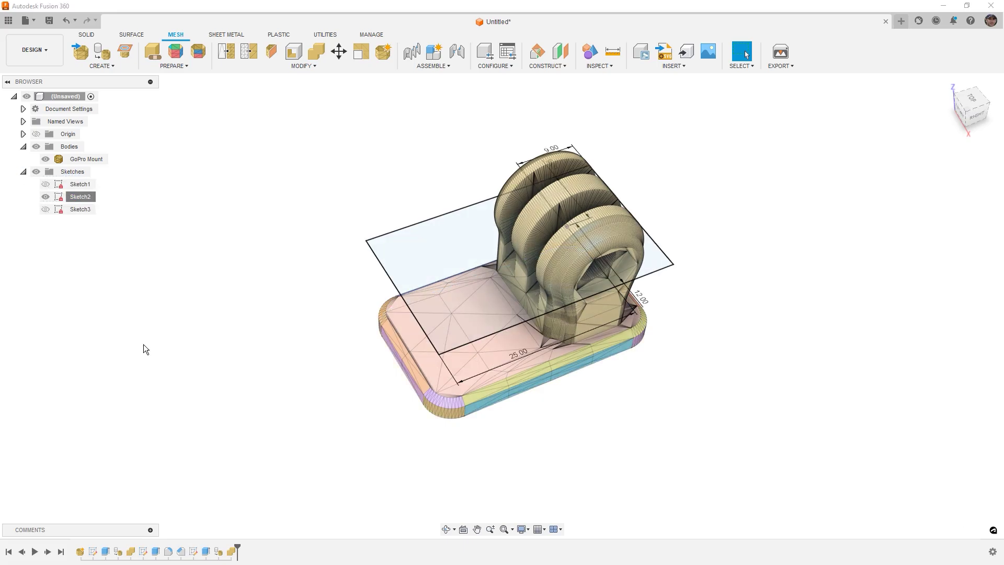
# - Set the base plate's length dimension to 30 mm and hide its sketch again
pyautogui.doubleClick(514, 356)
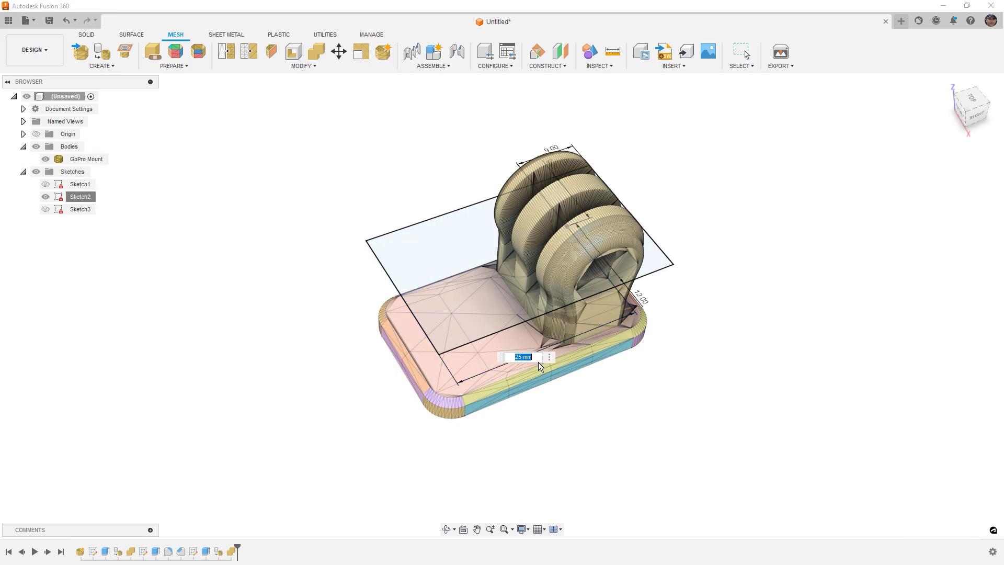
pyautogui.write('30')
pyautogui.press('Return')
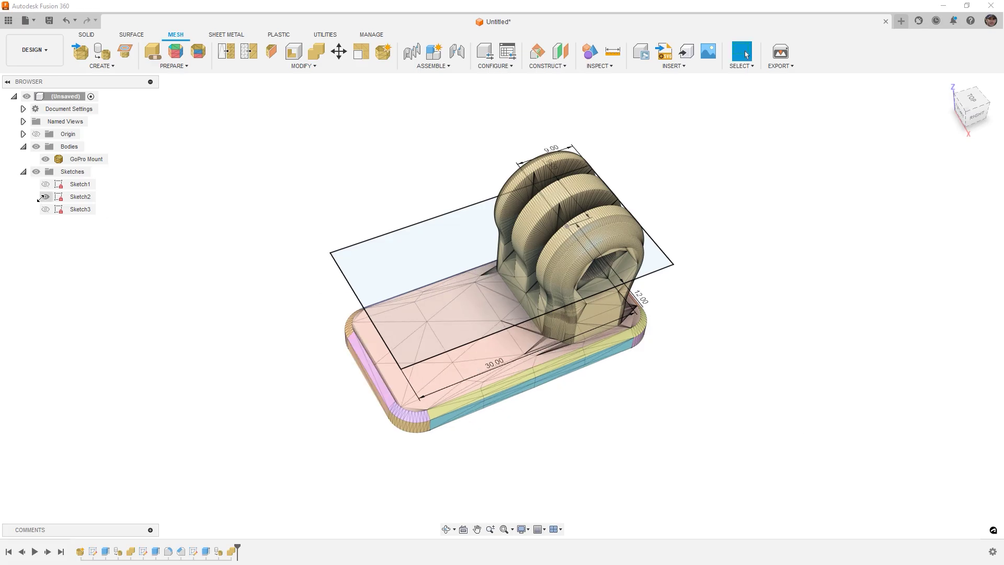
pyautogui.click(45, 197)
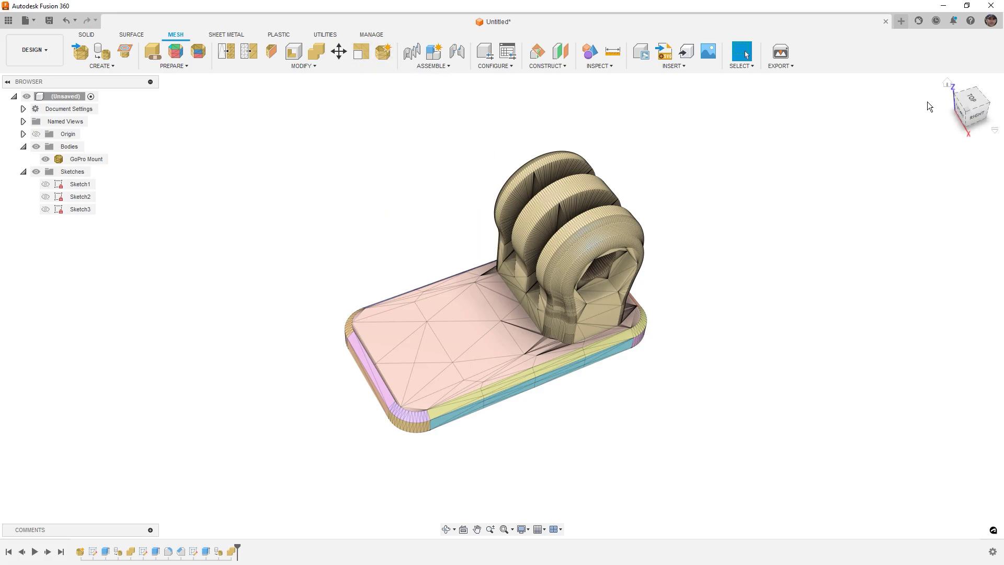
pyautogui.click(948, 83)
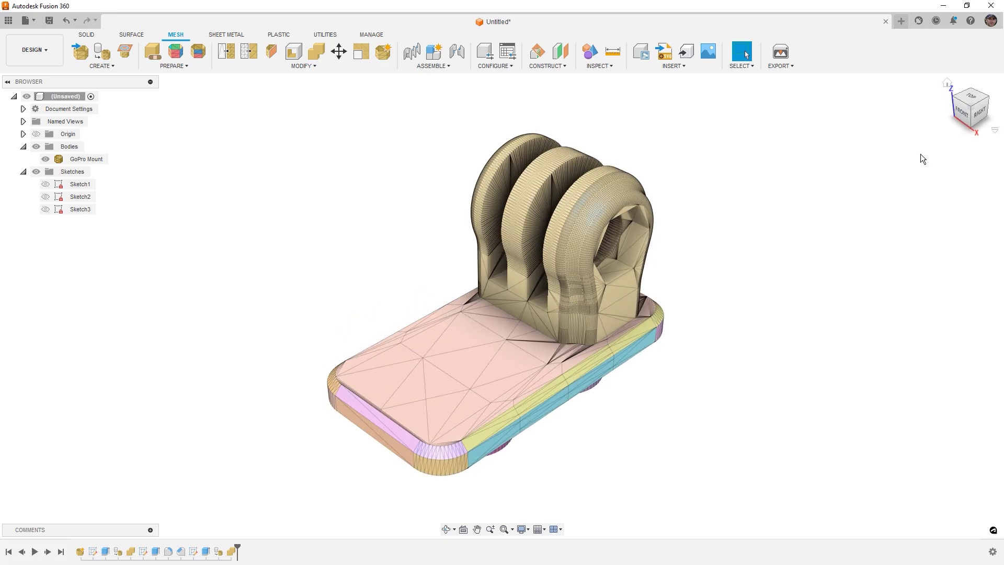